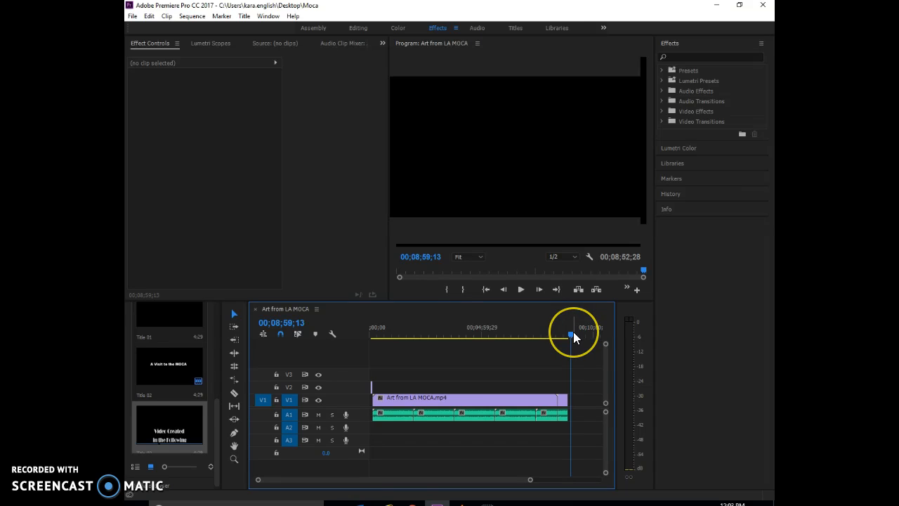
Step: Scrub through the finished Art from LA MOCA sequence from its start to the closing credits
left_click_drag(574, 331, 342, 388)
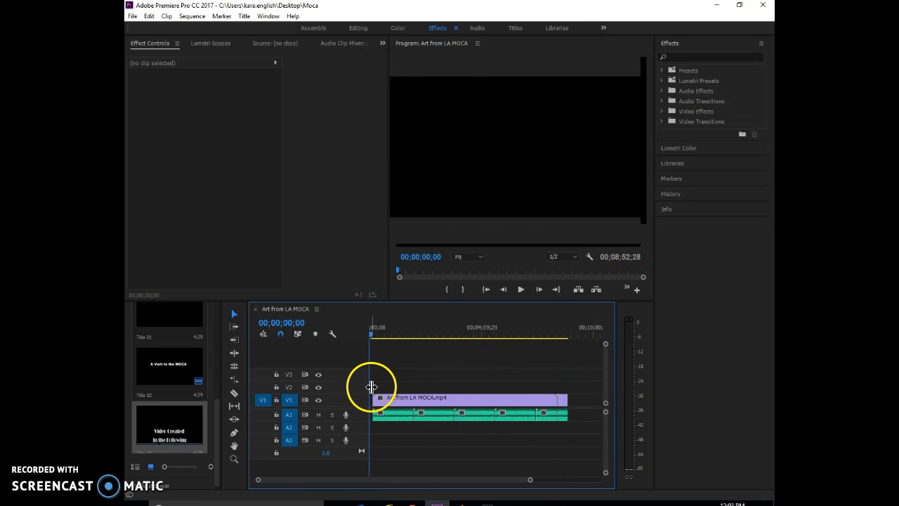
left_click(420, 397)
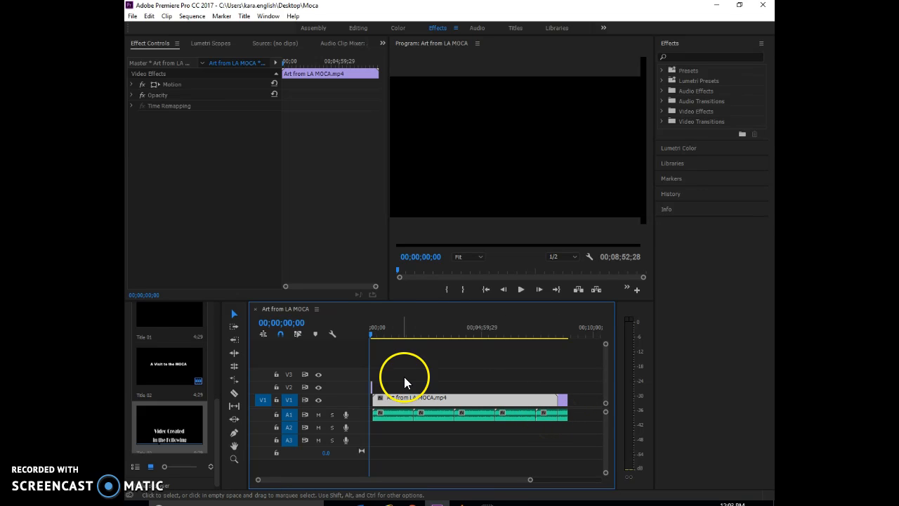
left_click_drag(370, 333, 568, 333)
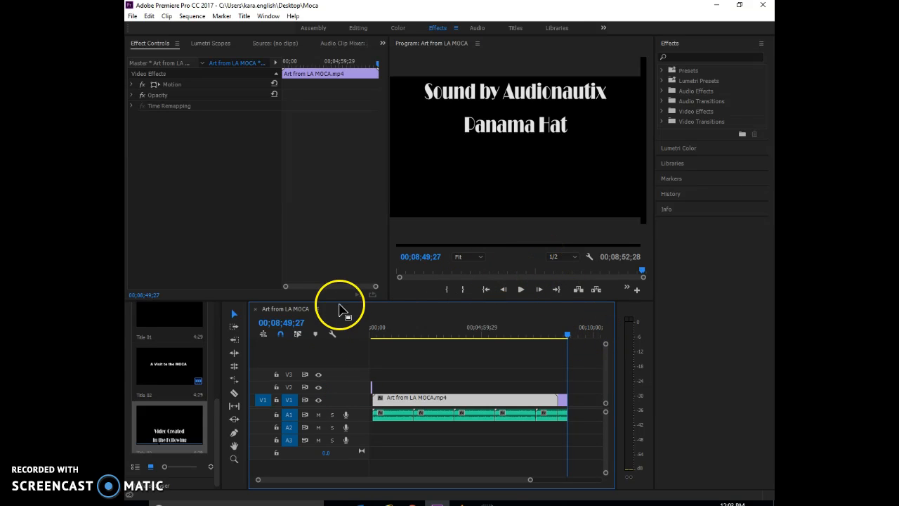
Step: Create a new project on the Desktop, keeping the default name Untitled and the default settings
left_click(131, 16)
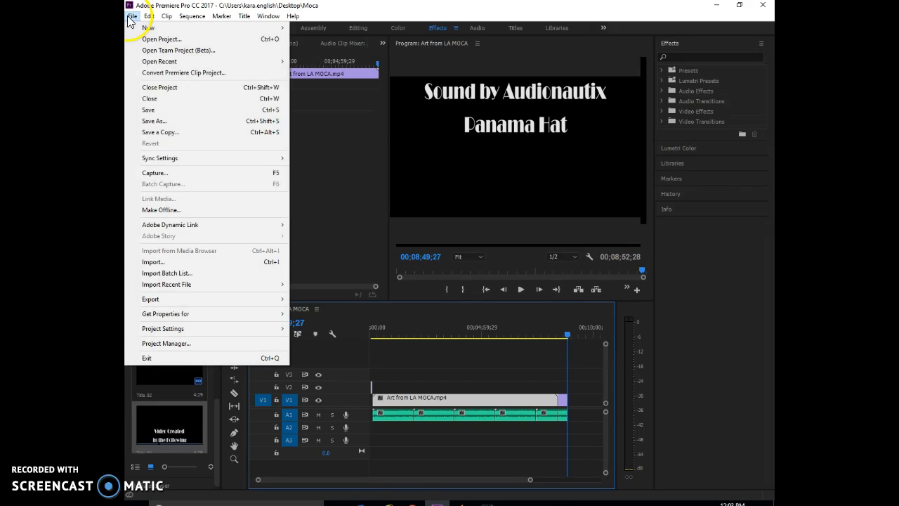
mouse_move(149, 29)
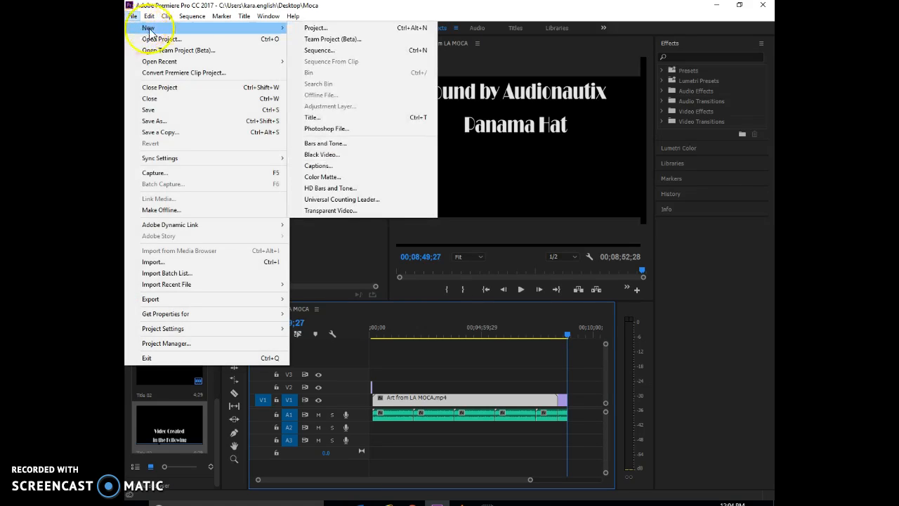
left_click(310, 28)
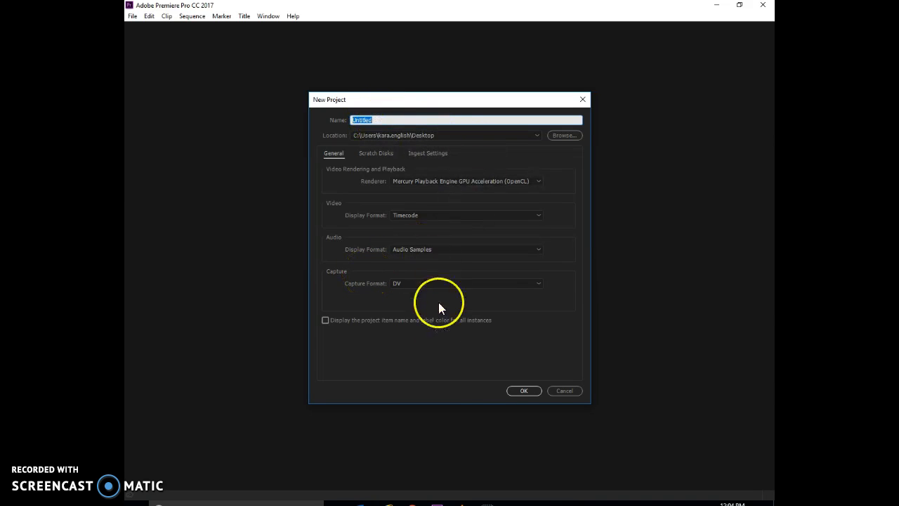
left_click(521, 390)
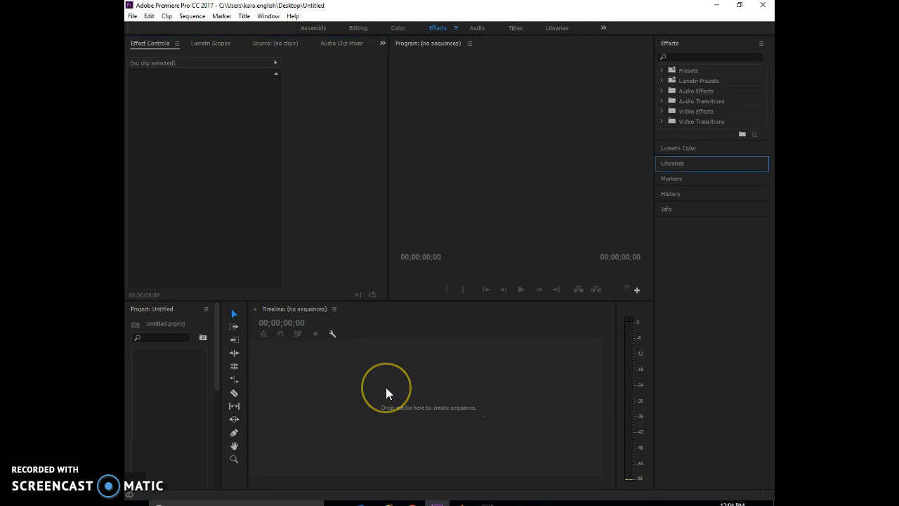
Step: Import the Art from LA MOCA video from the Desktop into the project
left_click(132, 16)
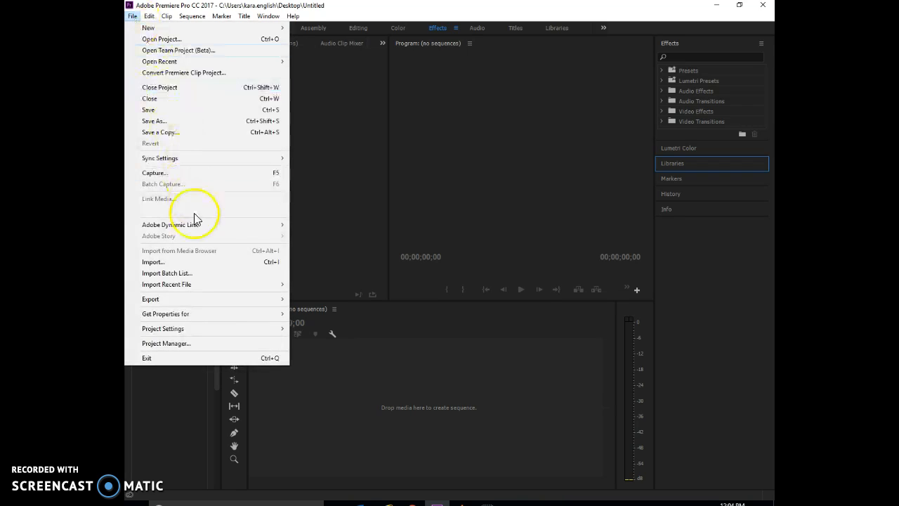
left_click(199, 261)
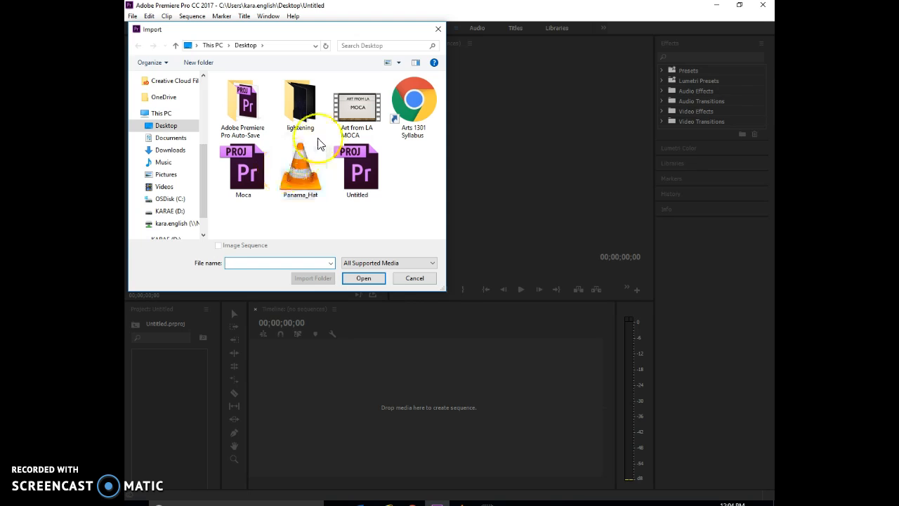
left_click(338, 109)
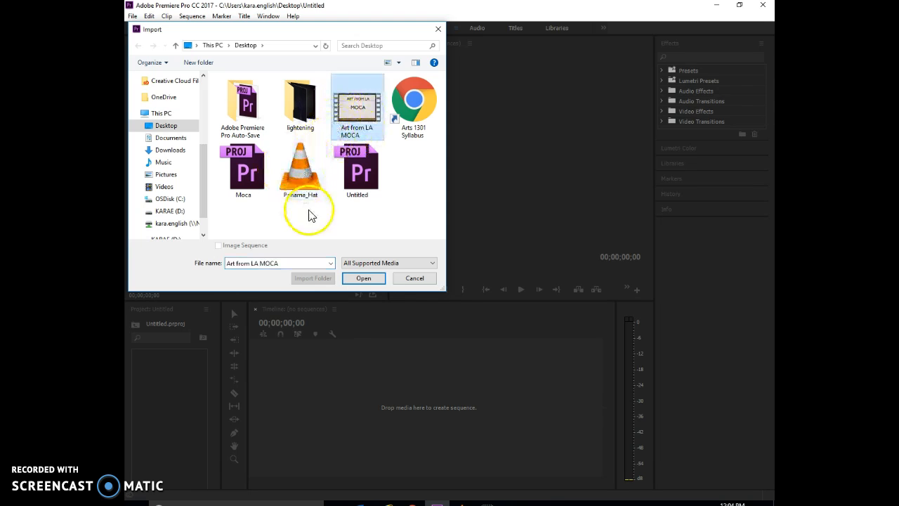
left_click(363, 279)
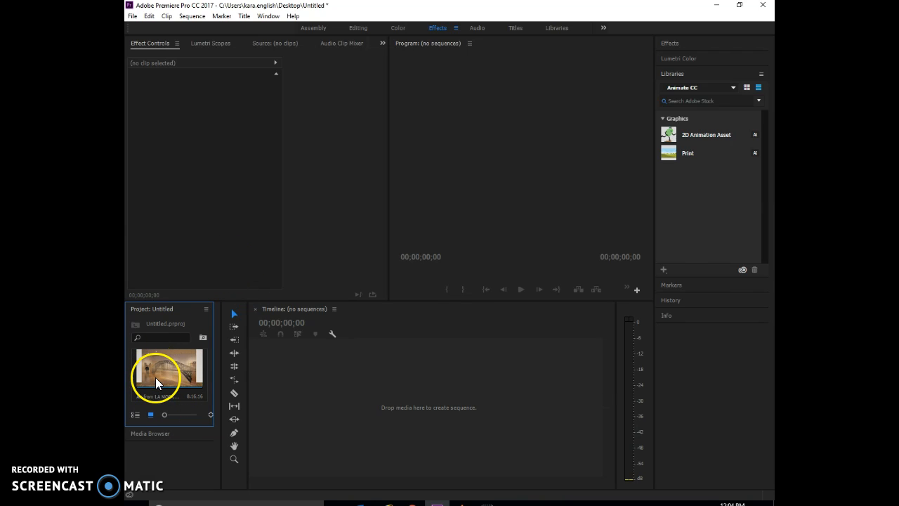
Step: Import the Panama_Hat audio file from the Desktop into the project
left_click(132, 15)
mouse_move(149, 20)
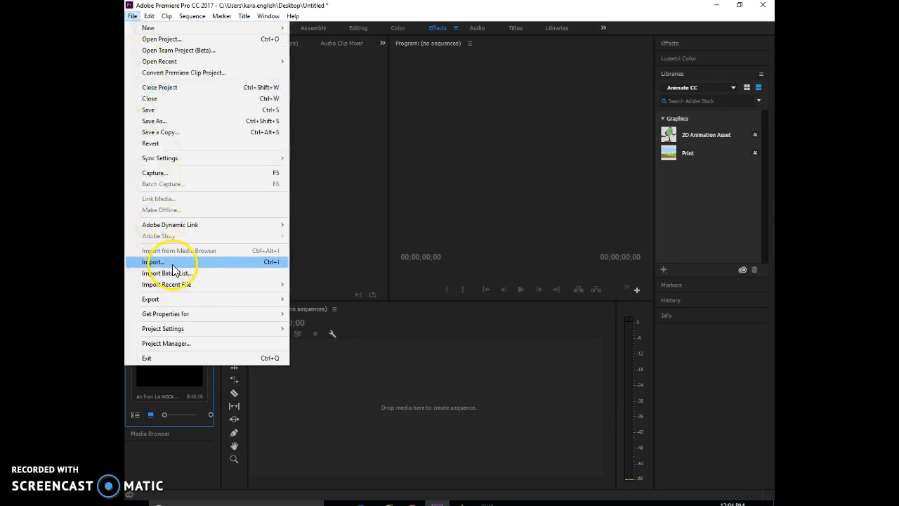
left_click(173, 264)
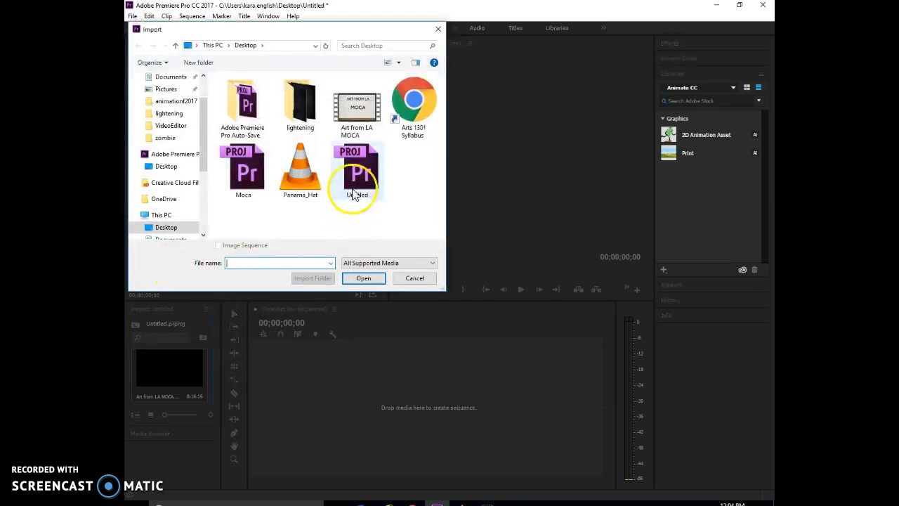
left_click(300, 170)
left_click(363, 278)
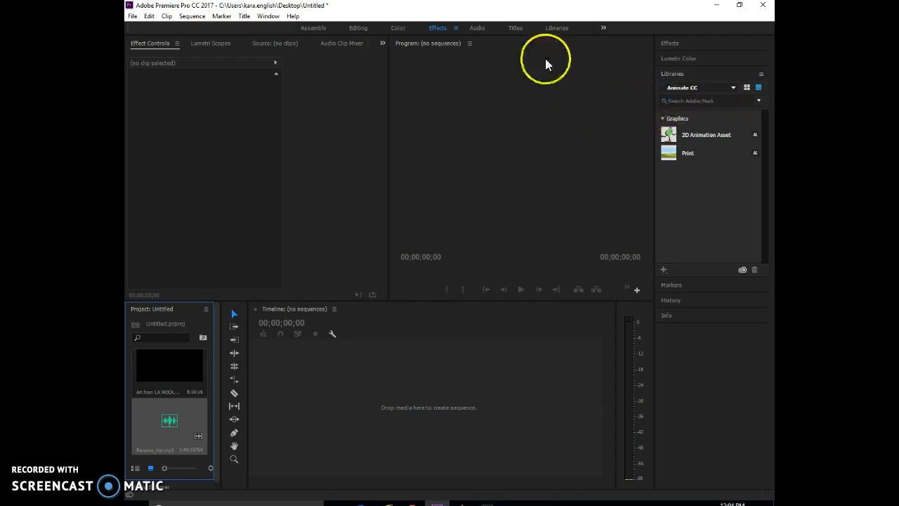
Step: In the Titles workspace, create a title with the default settings and enter "This is my Sample Title" on two lines
left_click(522, 29)
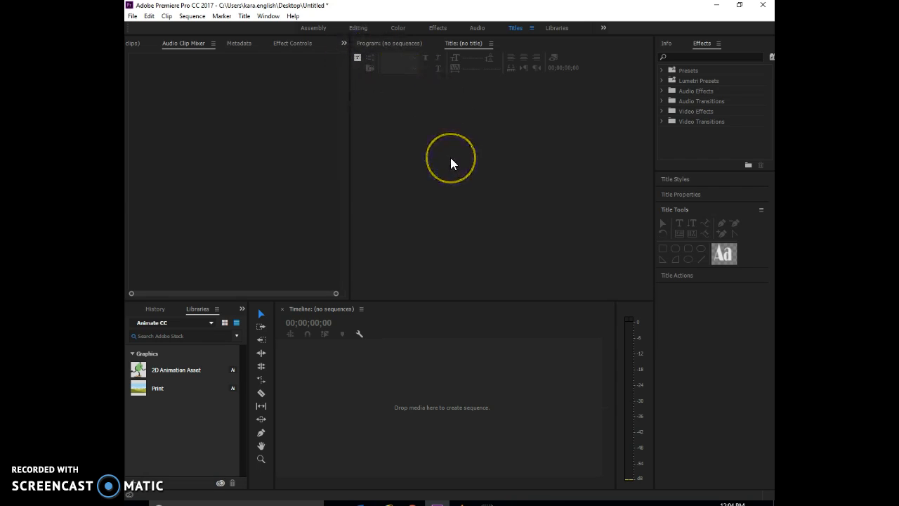
left_click(358, 59)
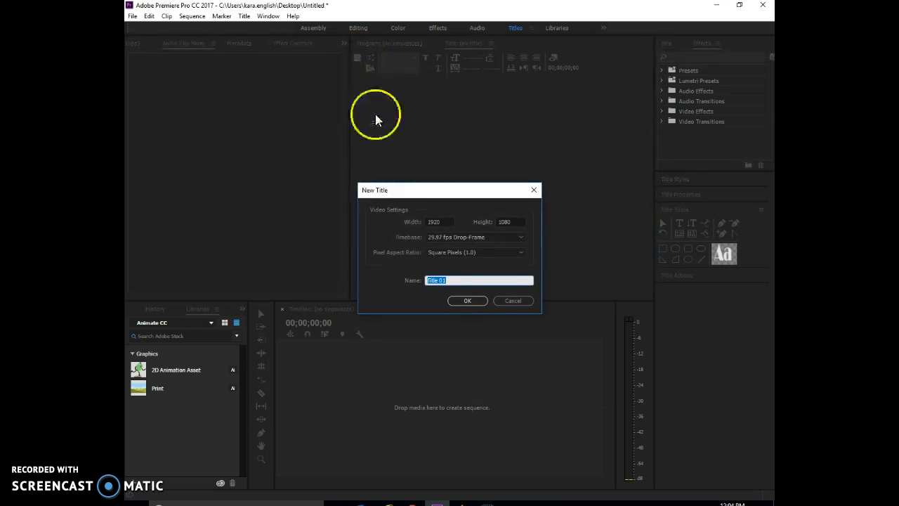
left_click(481, 300)
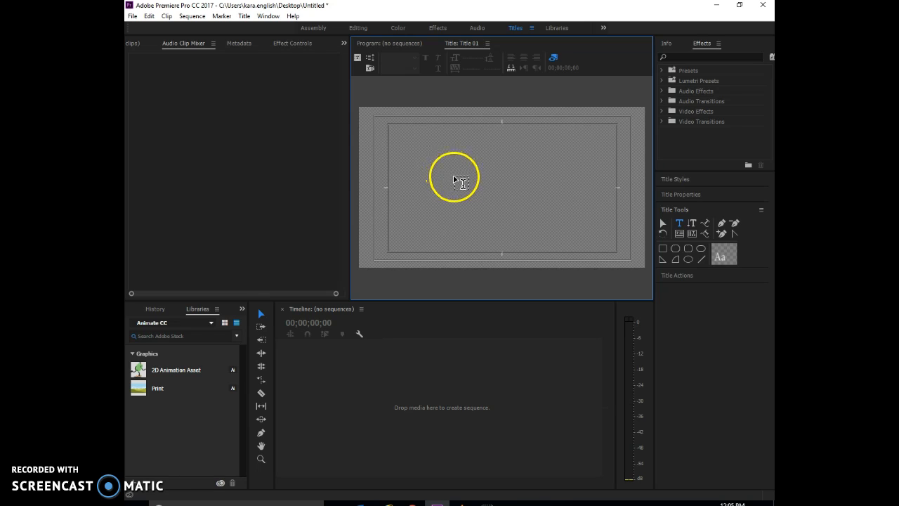
left_click(468, 160)
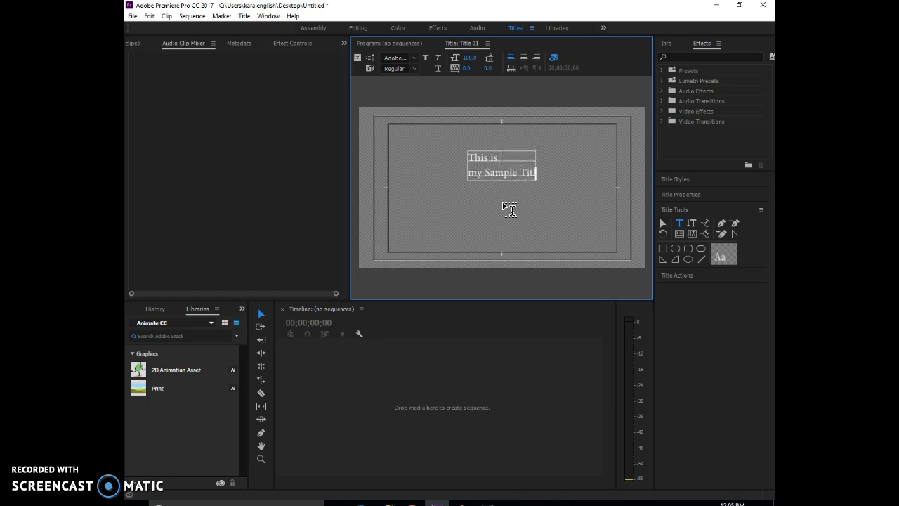
Step: Set the font of the whole sample title text to Adobe Heiti Std
left_click_drag(539, 173, 468, 151)
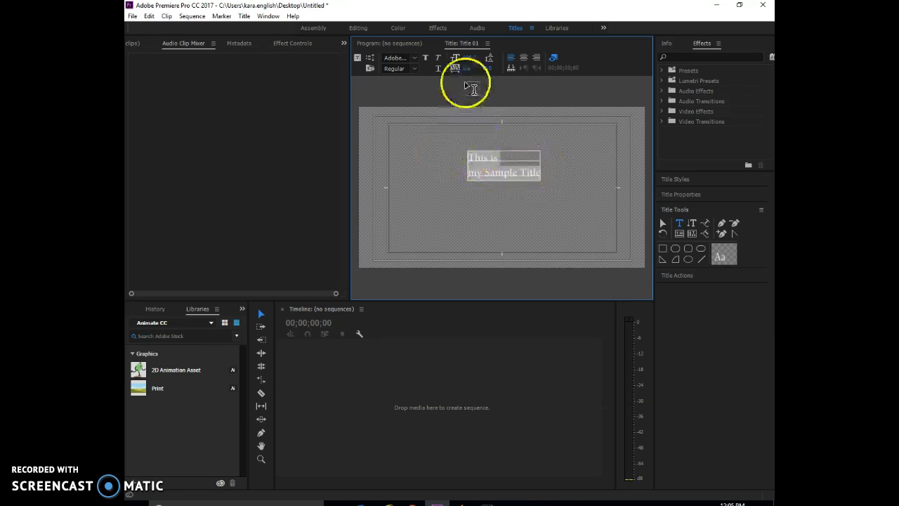
left_click(414, 59)
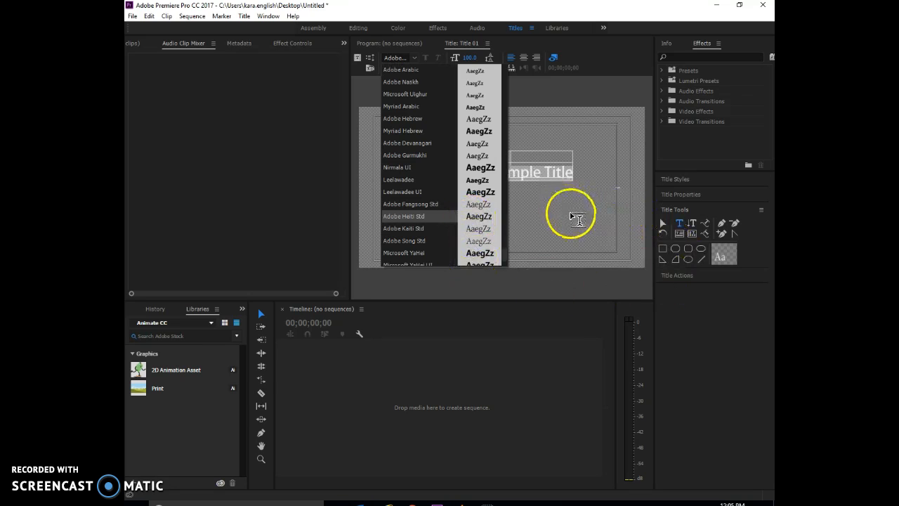
left_click(572, 214)
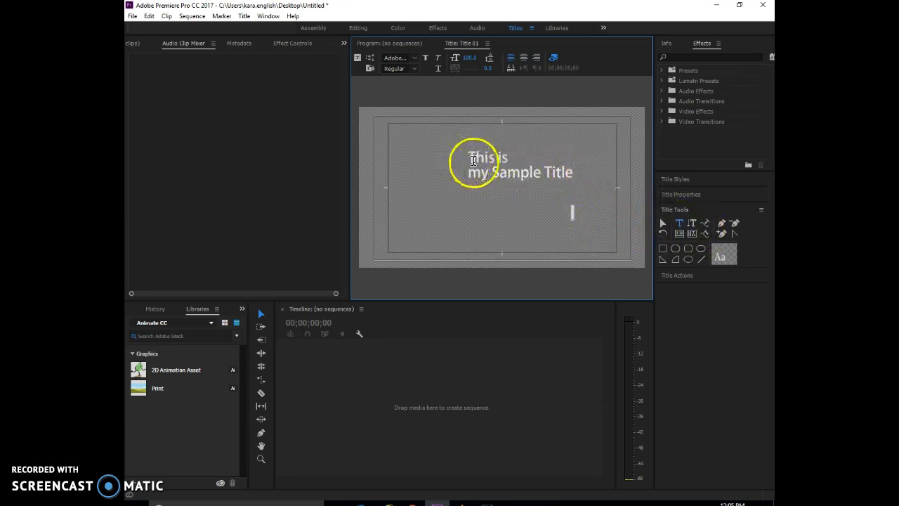
Step: Set the sample title text's font to Stencil and break the word "Title" onto a third line
left_click_drag(572, 176, 467, 155)
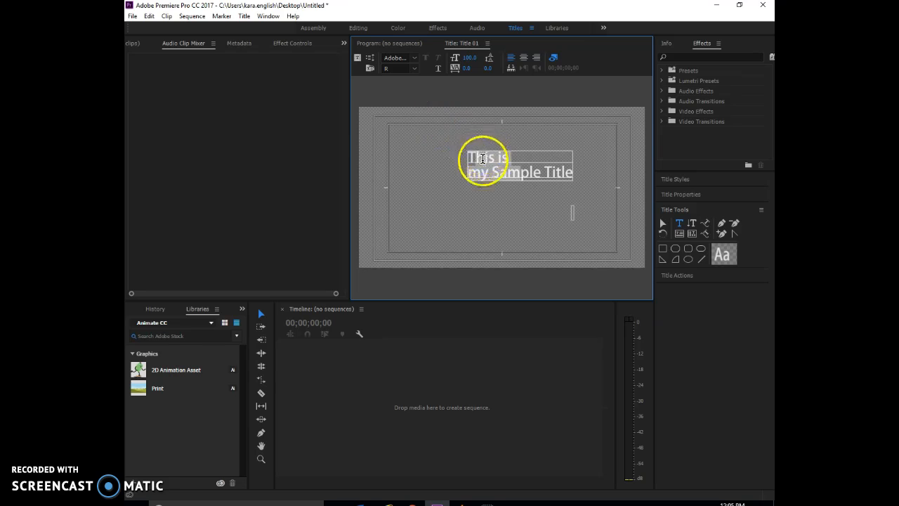
left_click(483, 159)
left_click(414, 59)
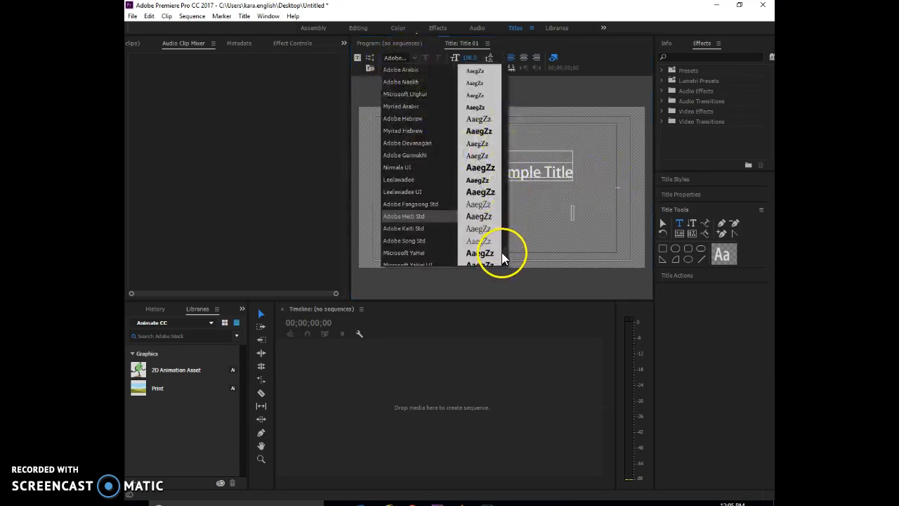
scroll(503, 242, "down", 3)
scroll(503, 239, "down", 10)
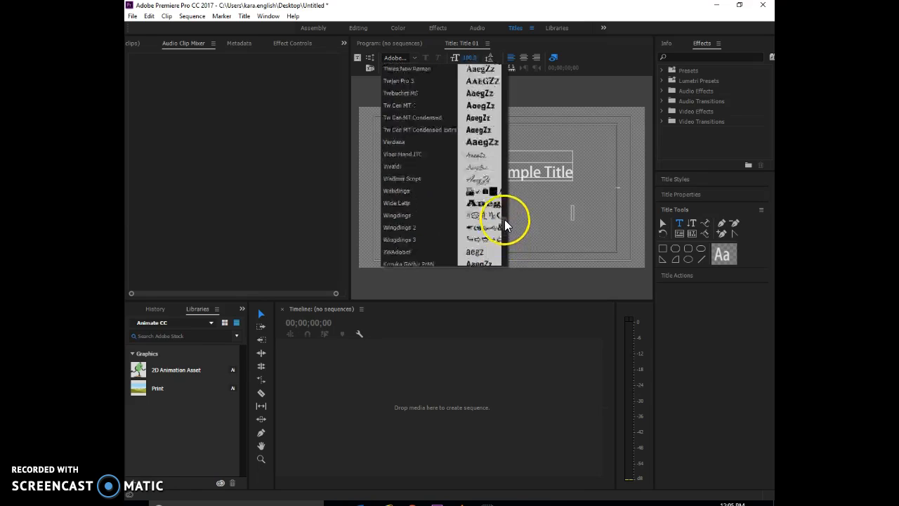
scroll(507, 222, "up", 3)
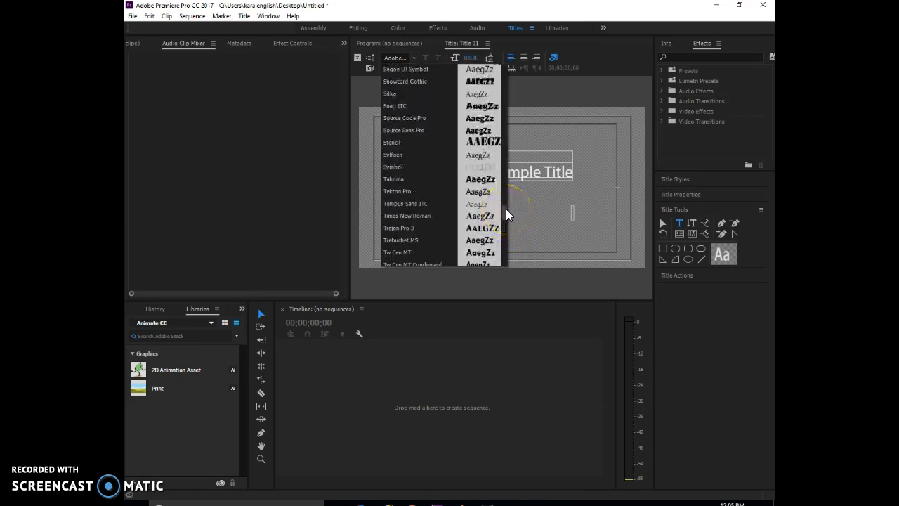
left_click(485, 142)
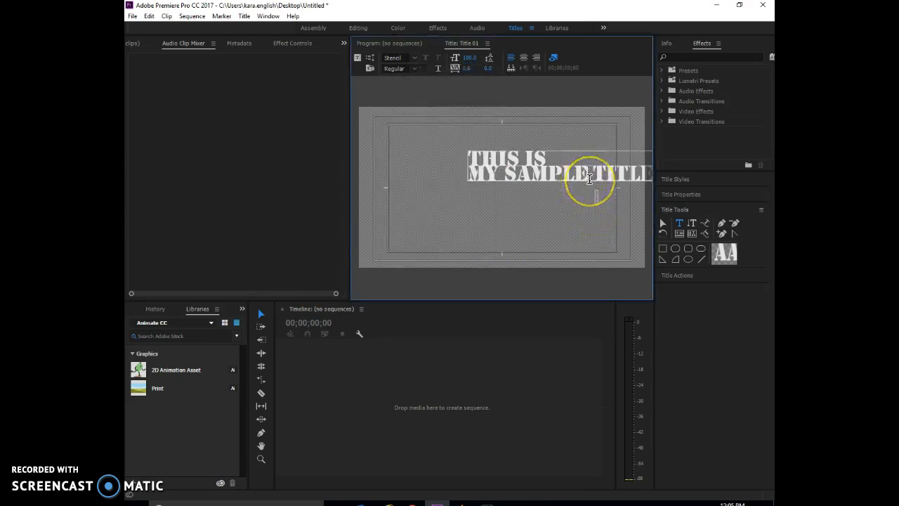
left_click(590, 178)
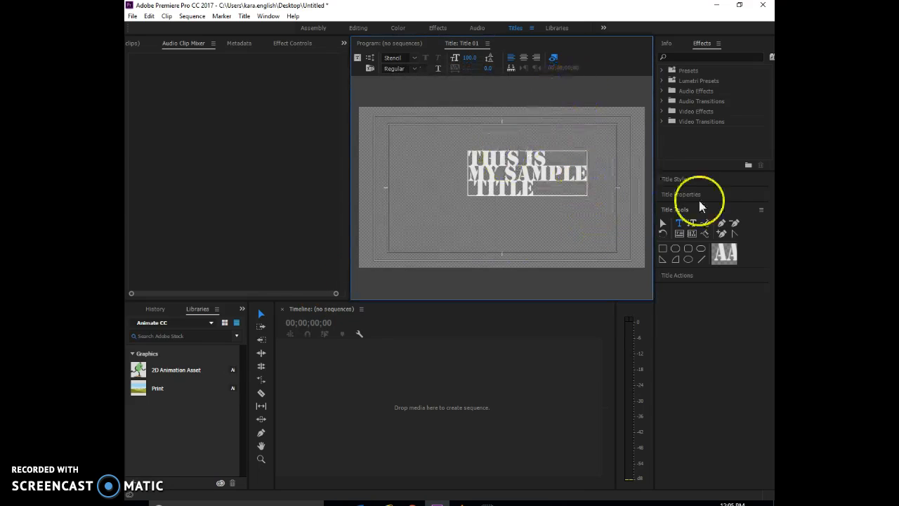
Step: Move the title text block to about the middle of the frame and centre-align its lines
left_click(663, 224)
left_click_drag(552, 201, 534, 208)
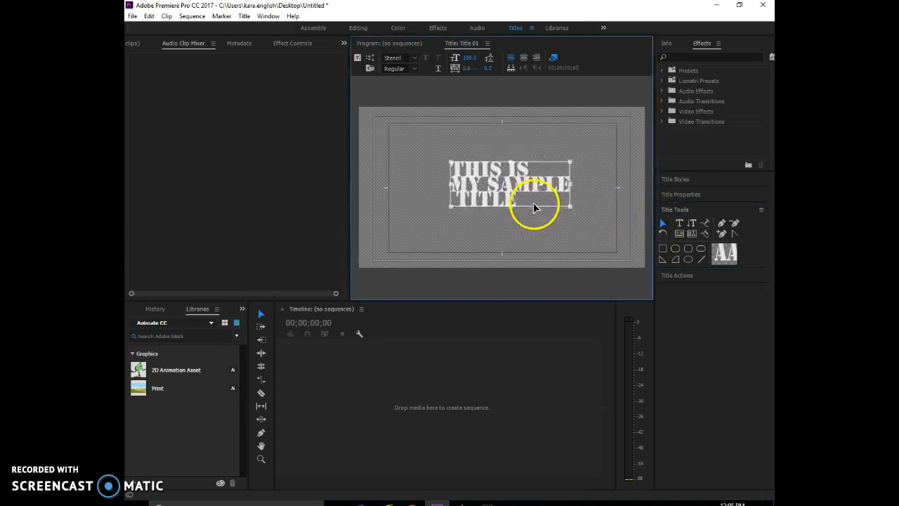
left_click(524, 57)
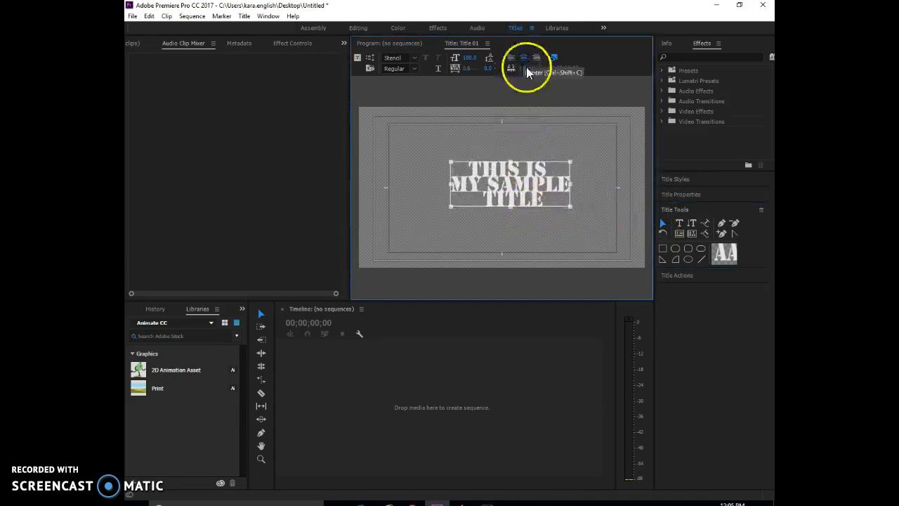
left_click(553, 237)
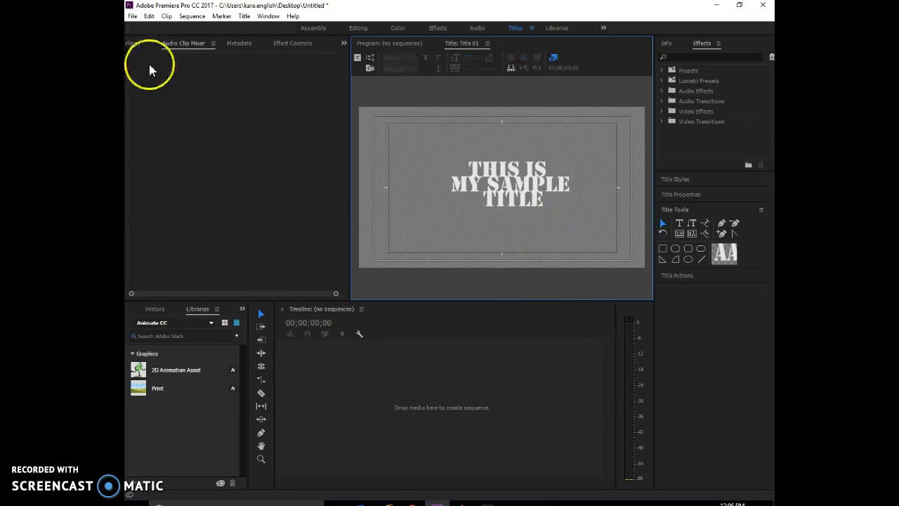
Step: Save the project and switch to the Effects workspace to check the new title among the project items
left_click(132, 16)
left_click(149, 110)
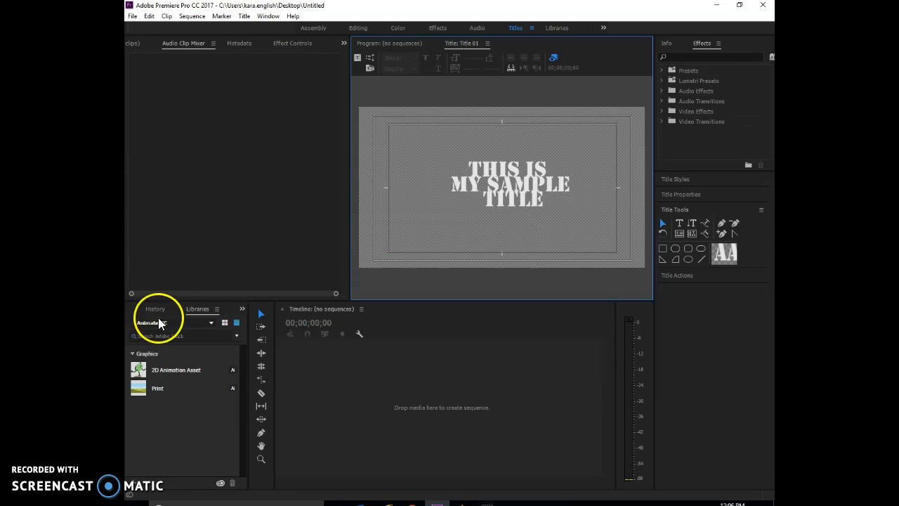
left_click(193, 312)
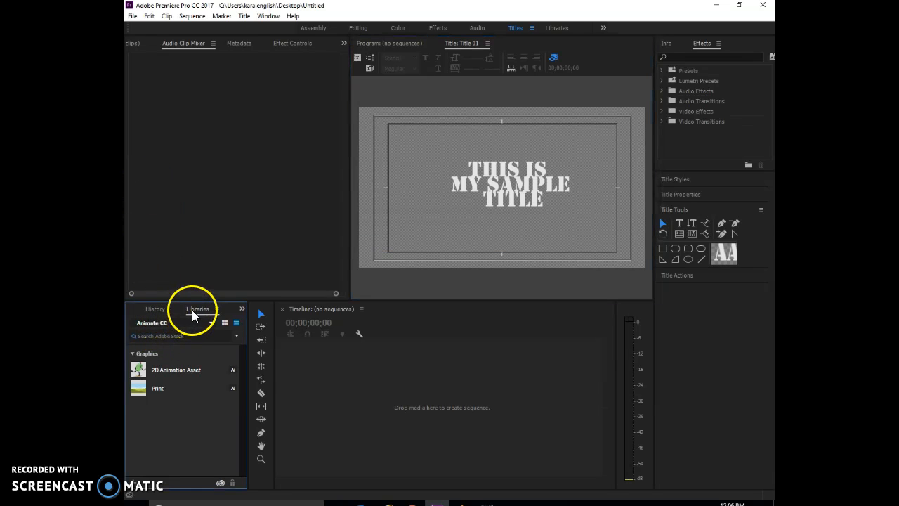
left_click(432, 29)
scroll(212, 384, "down", 3)
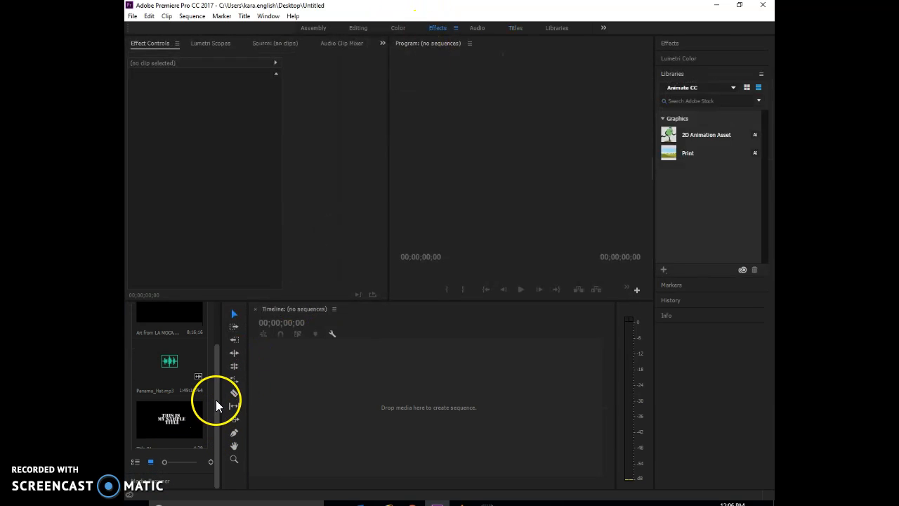
scroll(200, 372, "up", 3)
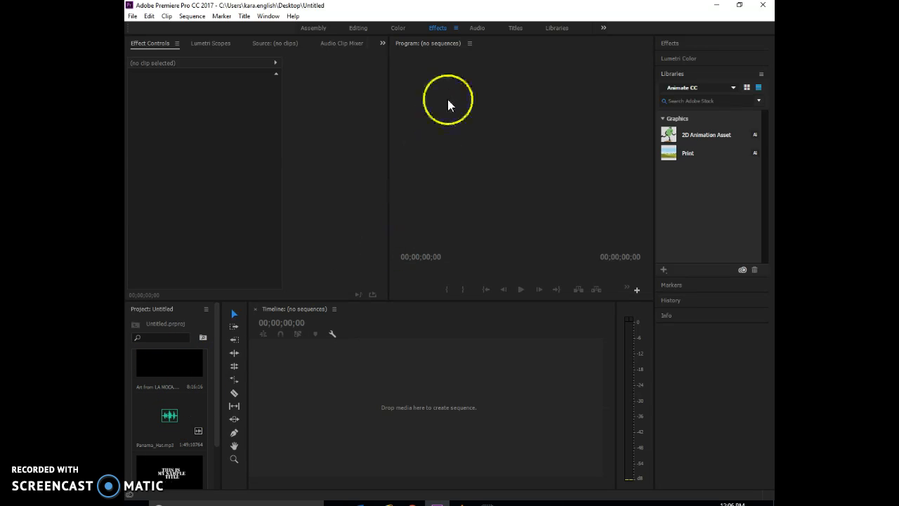
Step: Create a new title named Title 02 at 1920 × 1080 in the Titles workspace
left_click(516, 28)
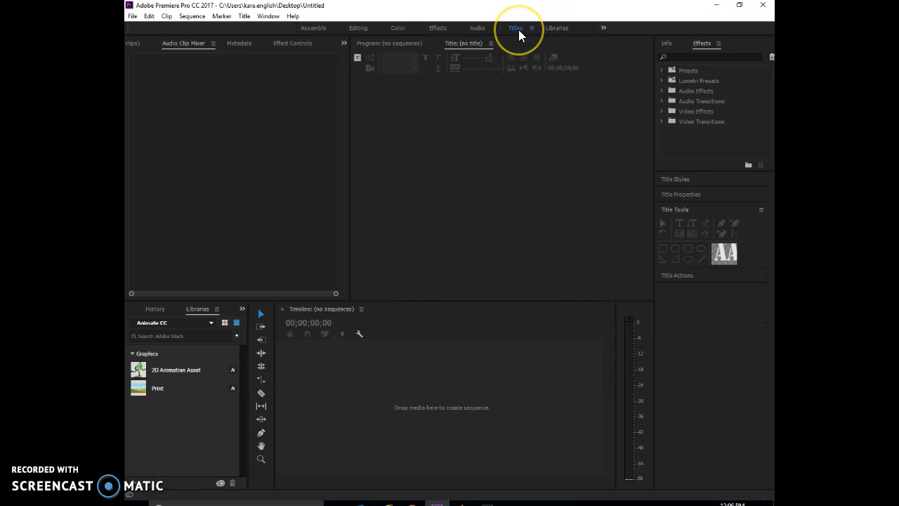
left_click(357, 57)
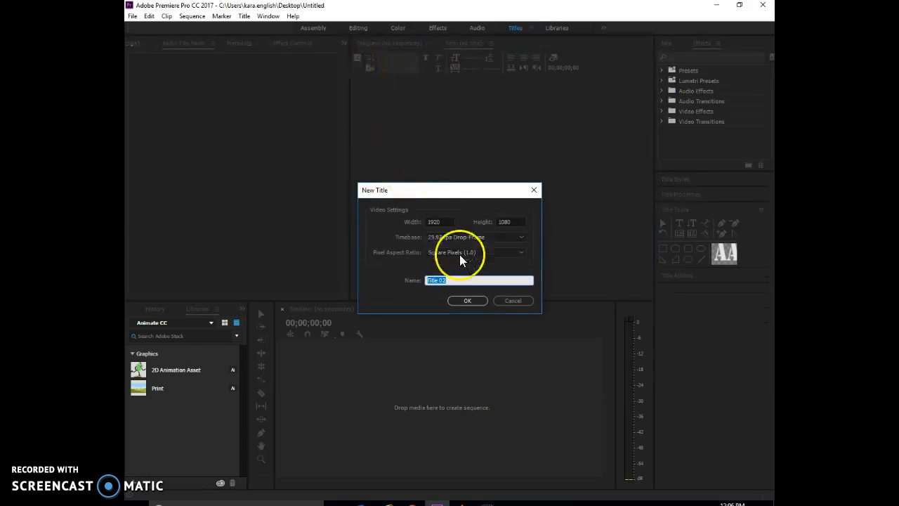
left_click(472, 301)
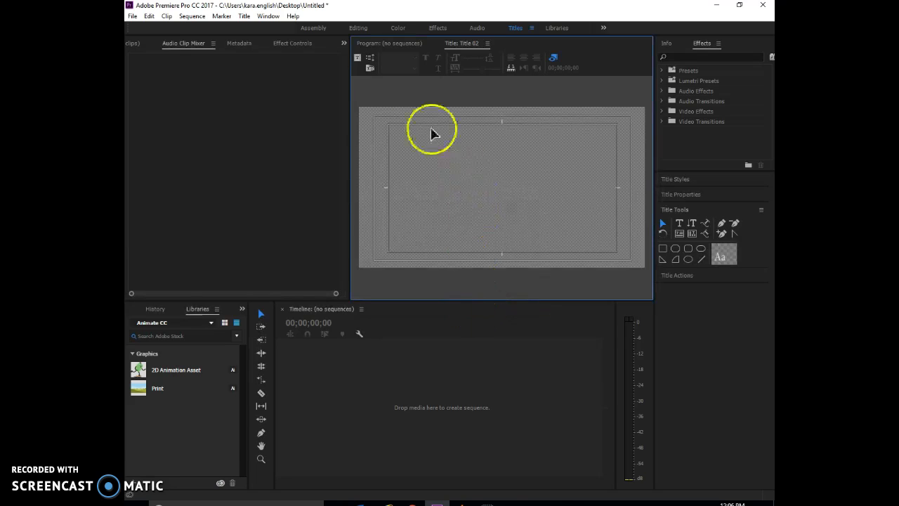
Step: Make Title 02 a rolling title that starts off screen and ends off screen
left_click(372, 59)
left_click(370, 245)
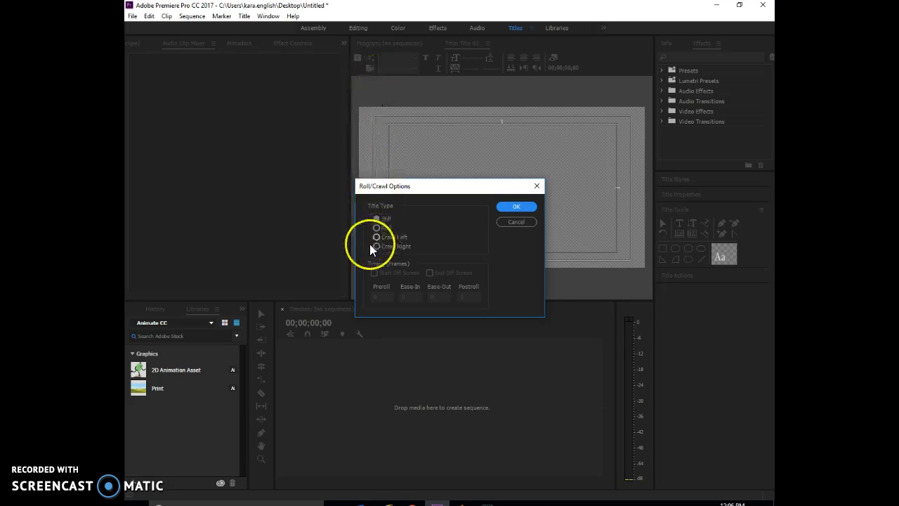
left_click(377, 228)
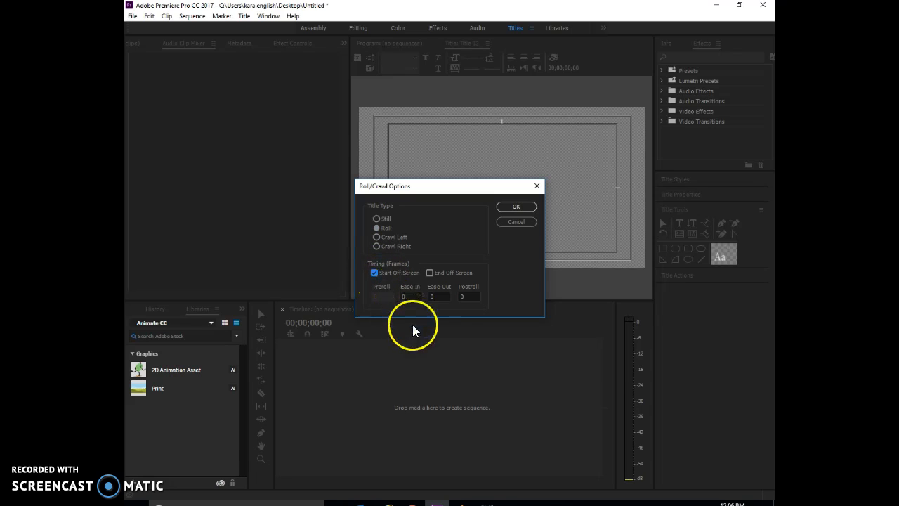
left_click(430, 273)
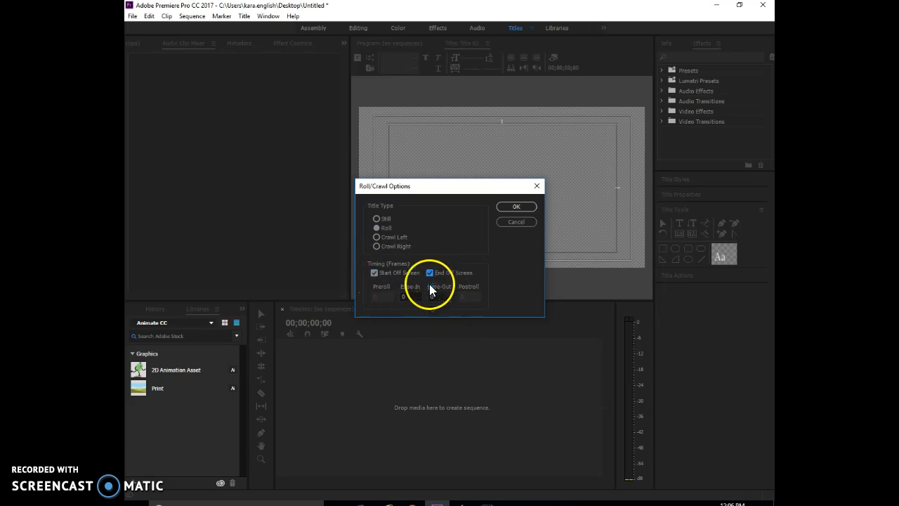
left_click(513, 222)
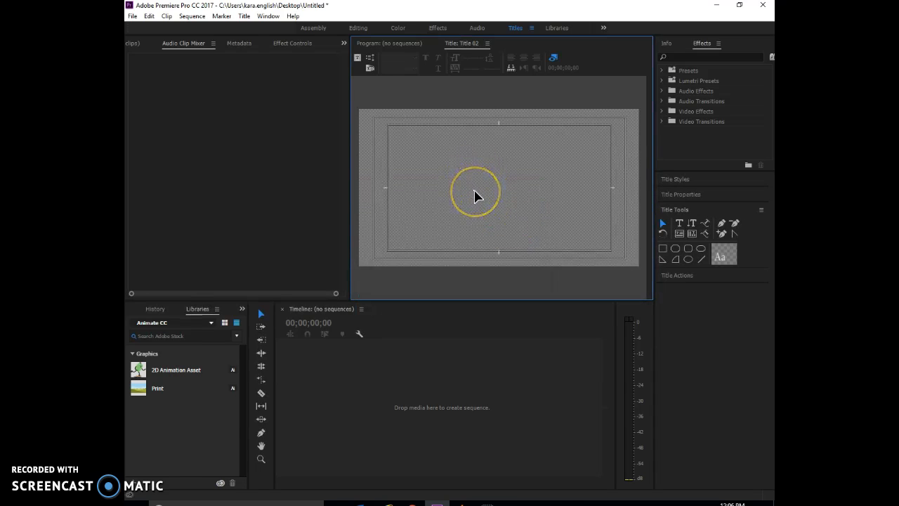
Step: Add the text "Credits" near the middle of the Title 02 frame
left_click(679, 223)
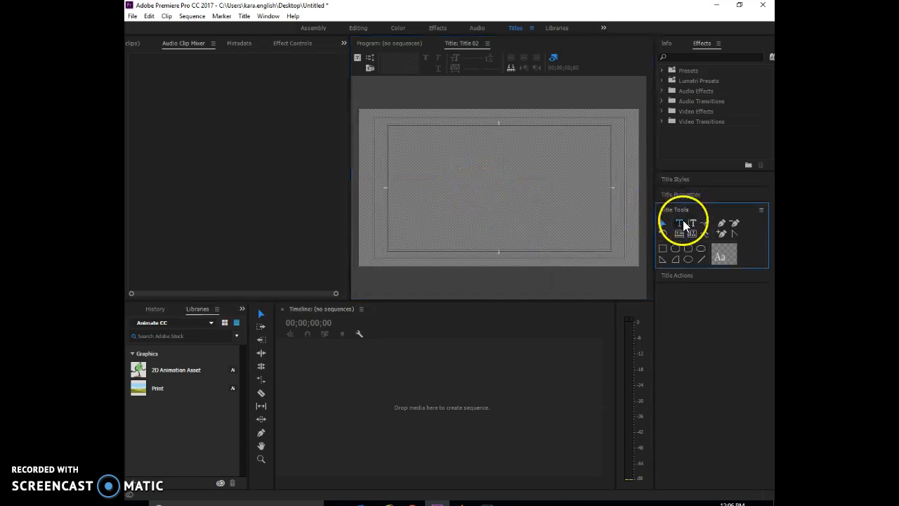
left_click(466, 183)
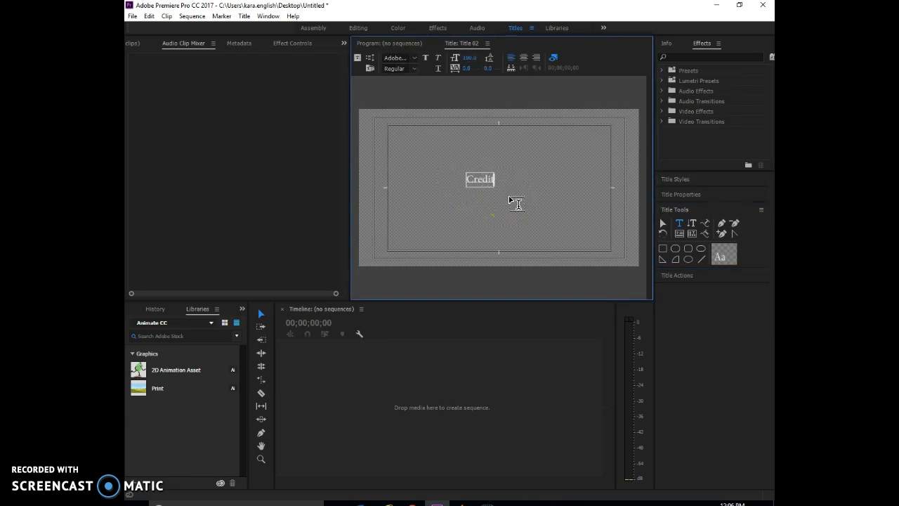
left_click(509, 195)
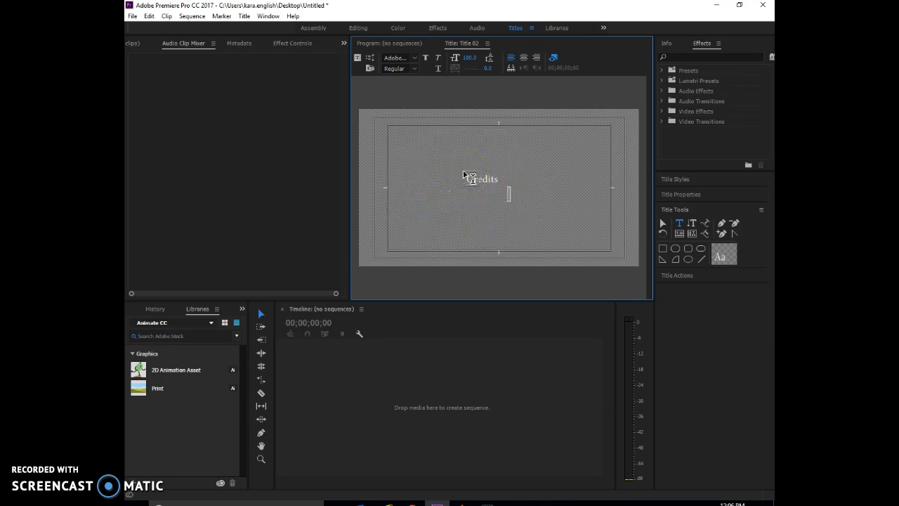
left_click(554, 133)
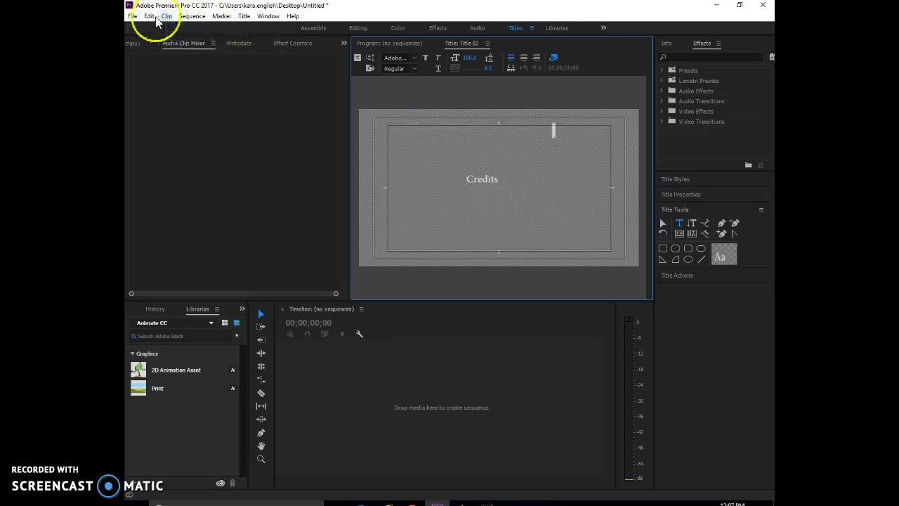
Step: Save the project and return to the Effects workspace to check that Title 02 is among the project items
left_click(132, 16)
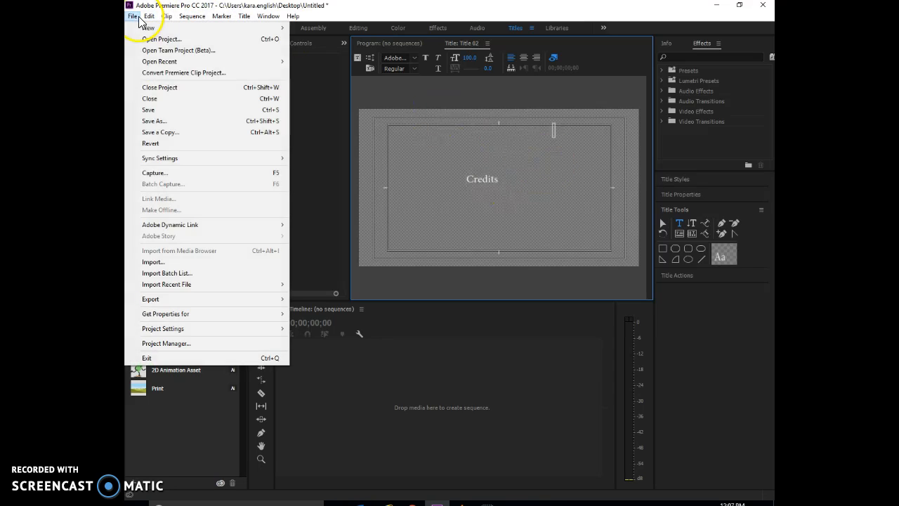
left_click(153, 111)
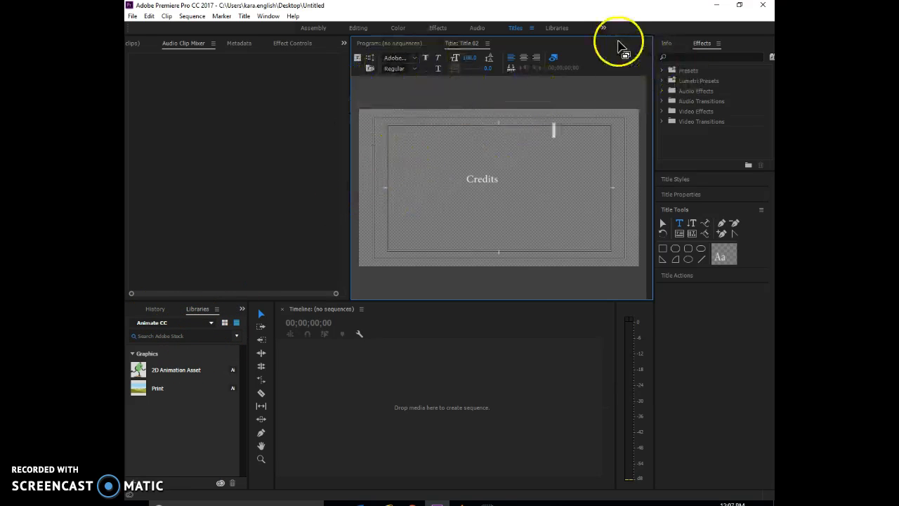
left_click(385, 45)
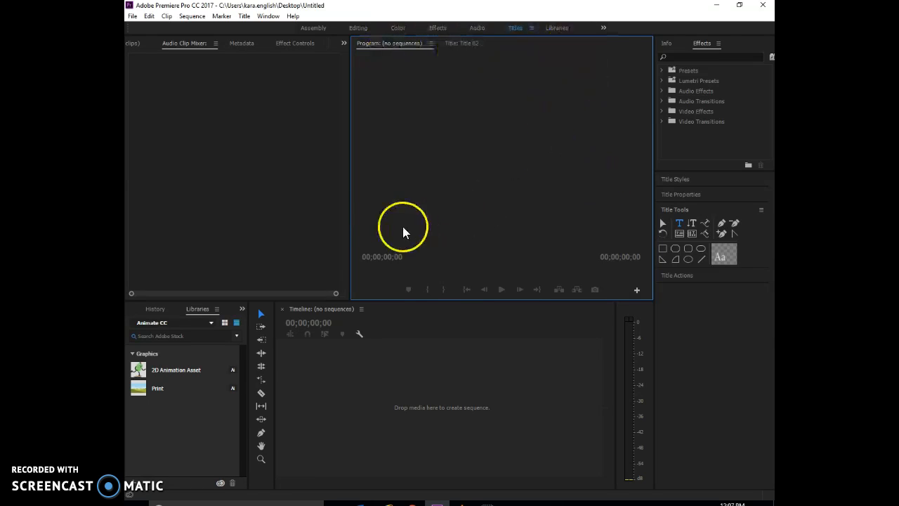
left_click(440, 28)
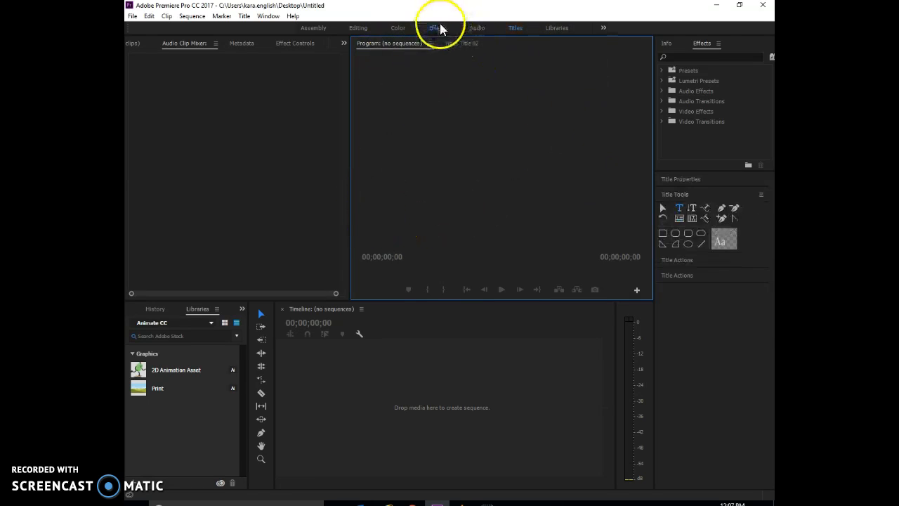
left_click_drag(215, 397, 222, 472)
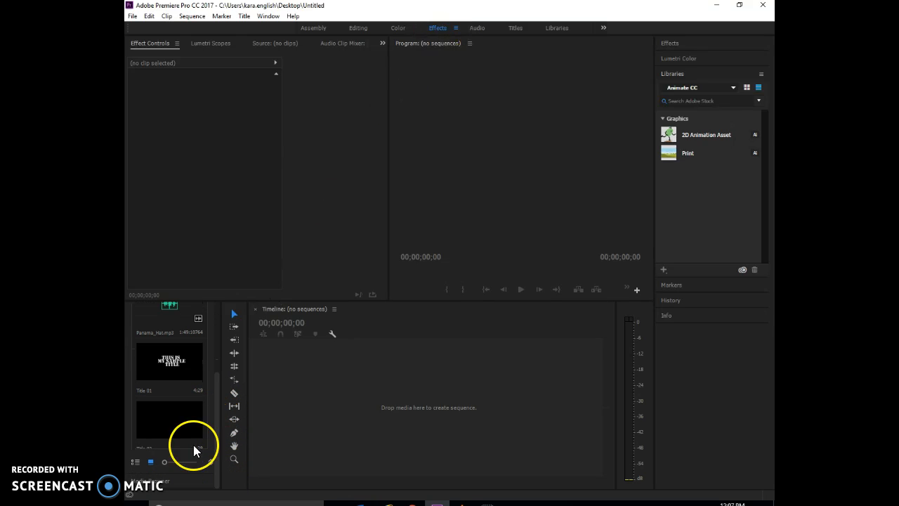
left_click_drag(217, 428, 208, 345)
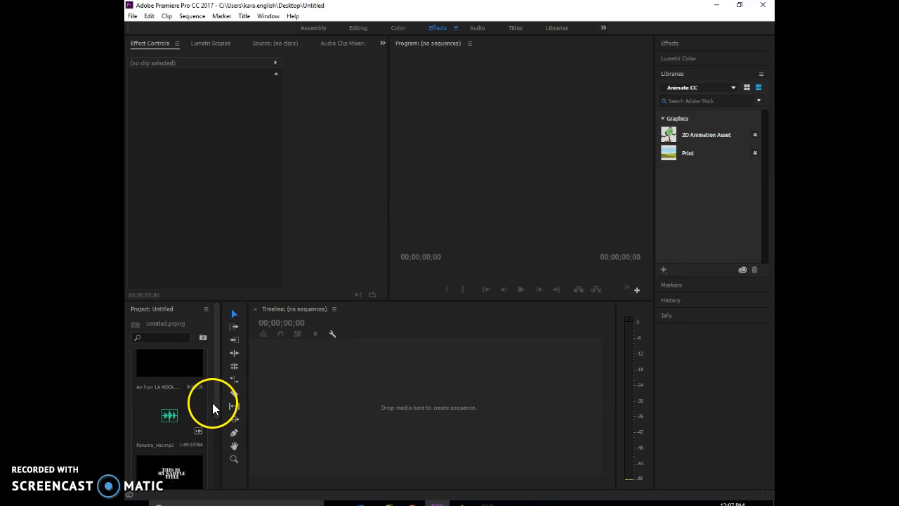
Step: Start a sequence with Title 01 on V1 and place Art from LA MOCA.mp4 directly after it
left_click_drag(171, 476, 285, 453)
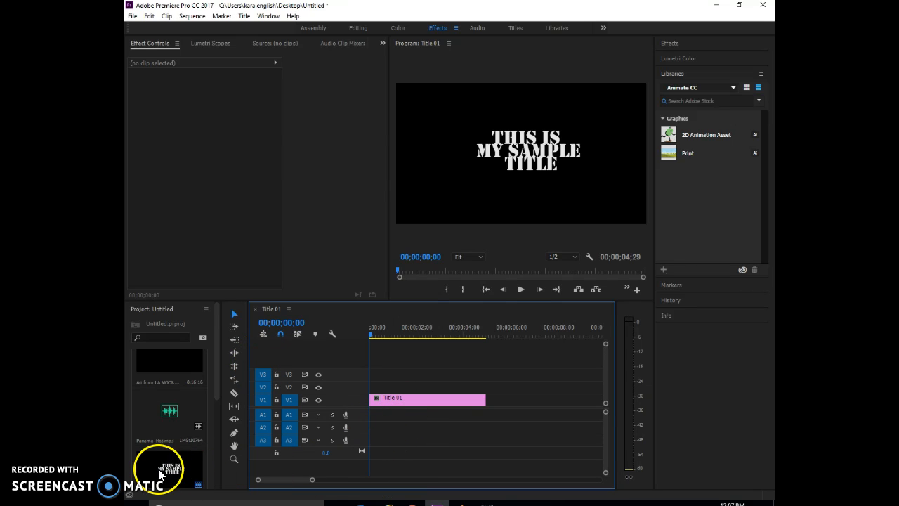
left_click_drag(216, 387, 231, 354)
left_click_drag(159, 363, 488, 399)
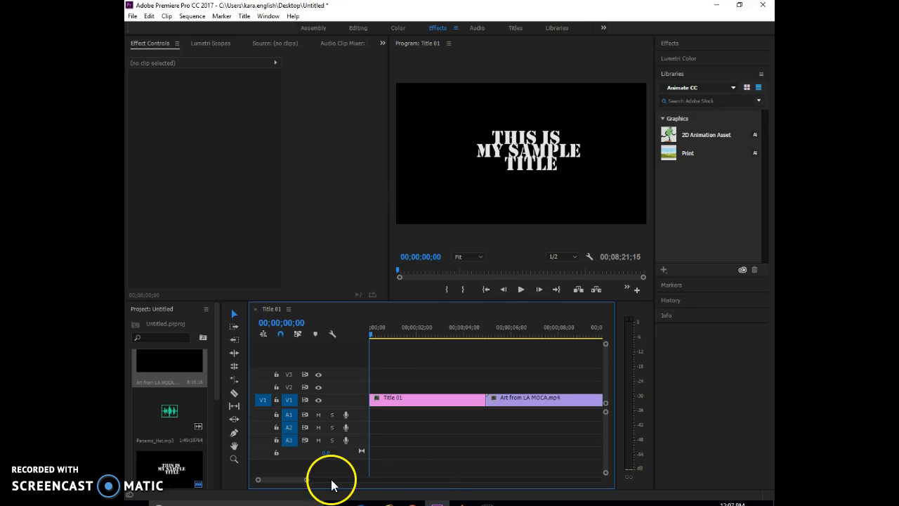
Step: Place Title 02 on V2 about 8 seconds in, above the video, and Panama_Hat.mp3 at the start of A1
left_click_drag(216, 376, 596, 417)
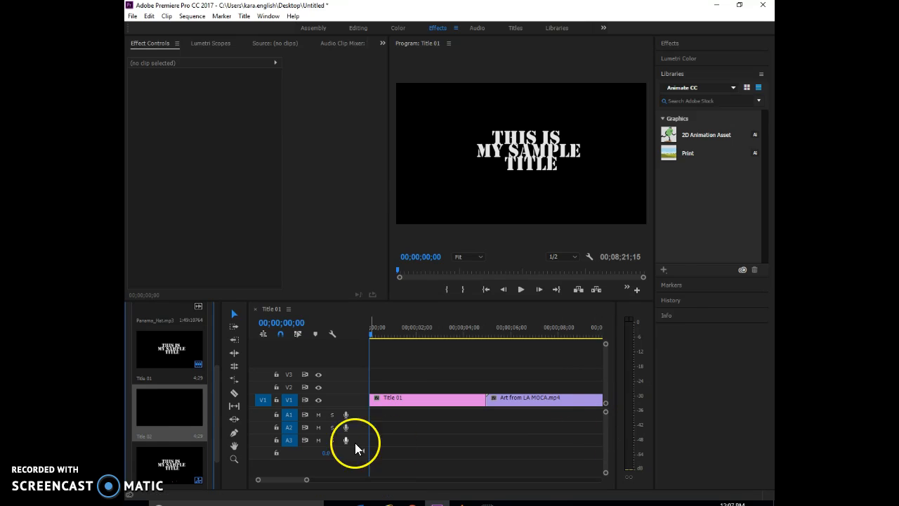
left_click_drag(184, 418, 552, 387)
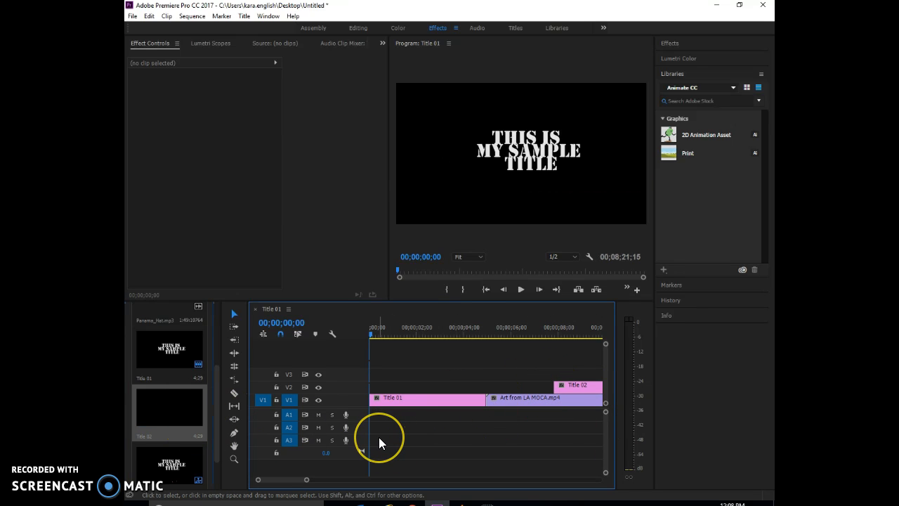
left_click_drag(216, 410, 212, 366)
left_click_drag(154, 368, 373, 418)
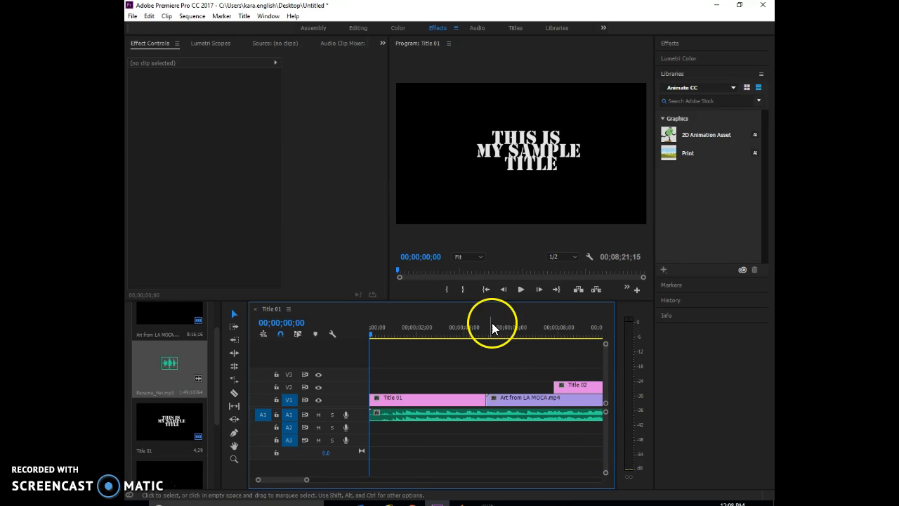
Step: Locate the end of the music clip and append a second instance of Panama_Hat.mp3 to it on A1
left_click_drag(397, 269, 451, 286)
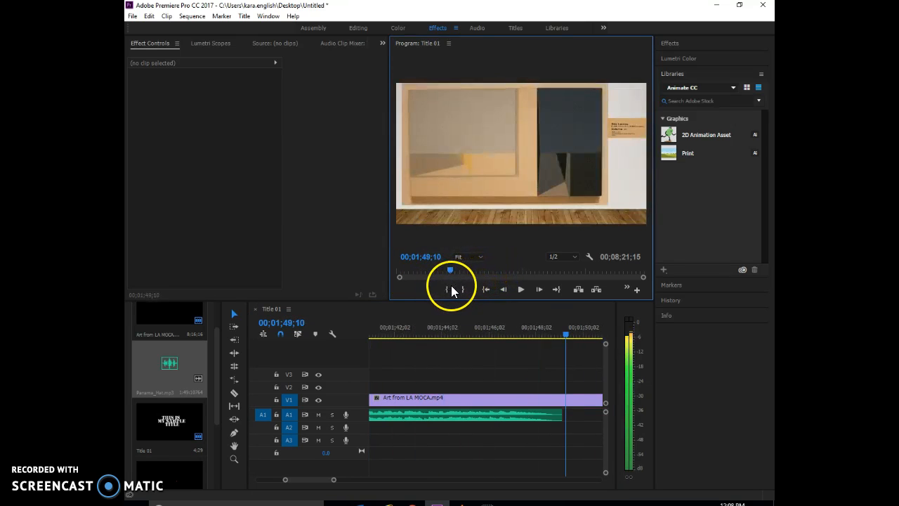
left_click(562, 335)
left_click(168, 386)
left_click_drag(167, 386, 568, 419)
Step: Move the playhead to the end of the second music clip and add a third Panama_Hat.mp3 there on A1
left_click_drag(558, 336, 614, 340)
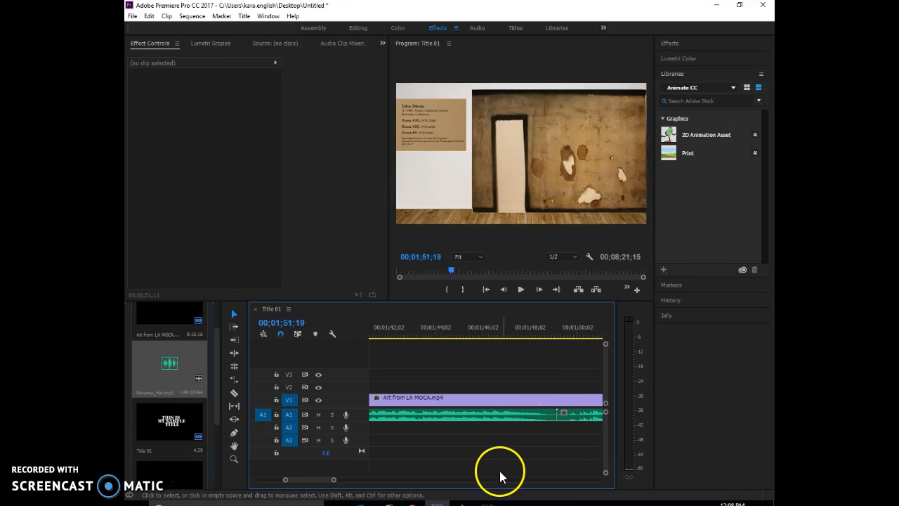
left_click_drag(334, 480, 442, 482)
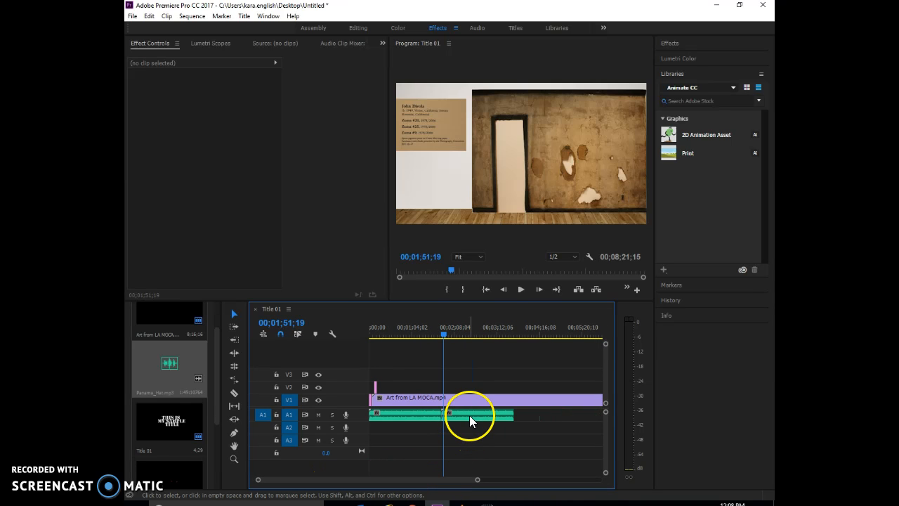
left_click_drag(445, 333, 515, 350)
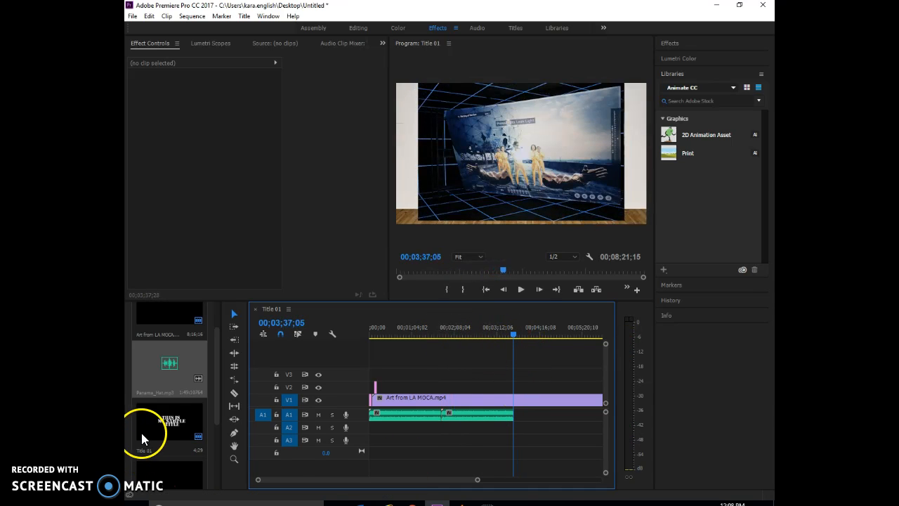
left_click_drag(162, 377, 518, 417)
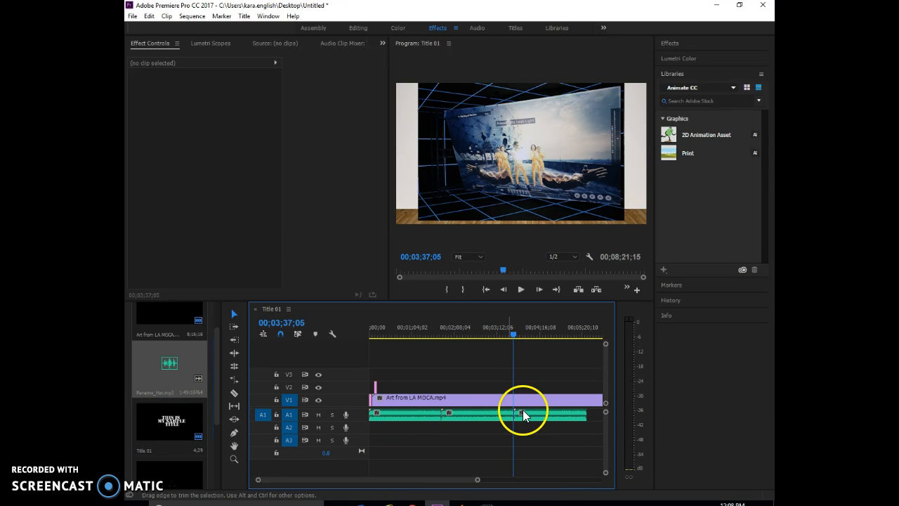
Step: Append a fourth and a fifth Panama_Hat.mp3 clip on A1 so the music extends past the end of the video
left_click_drag(513, 335, 586, 335)
left_click_drag(169, 366, 592, 425)
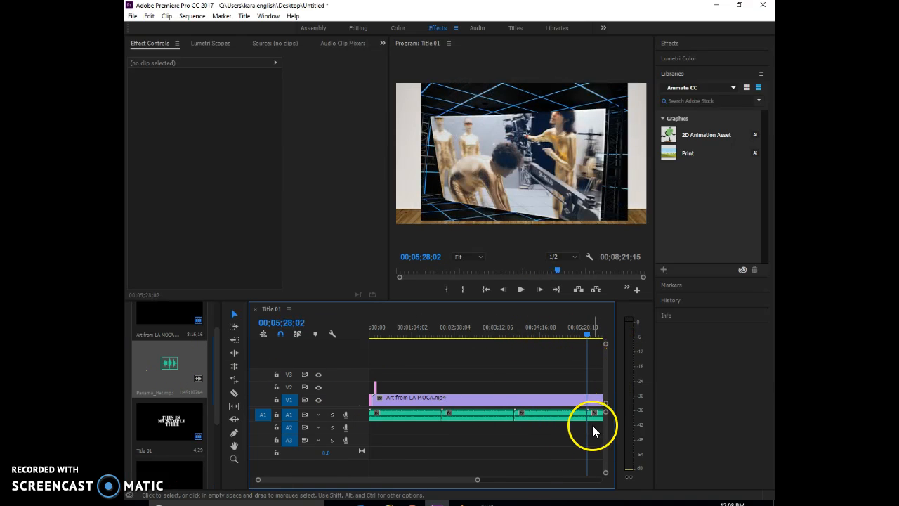
left_click_drag(477, 480, 527, 482)
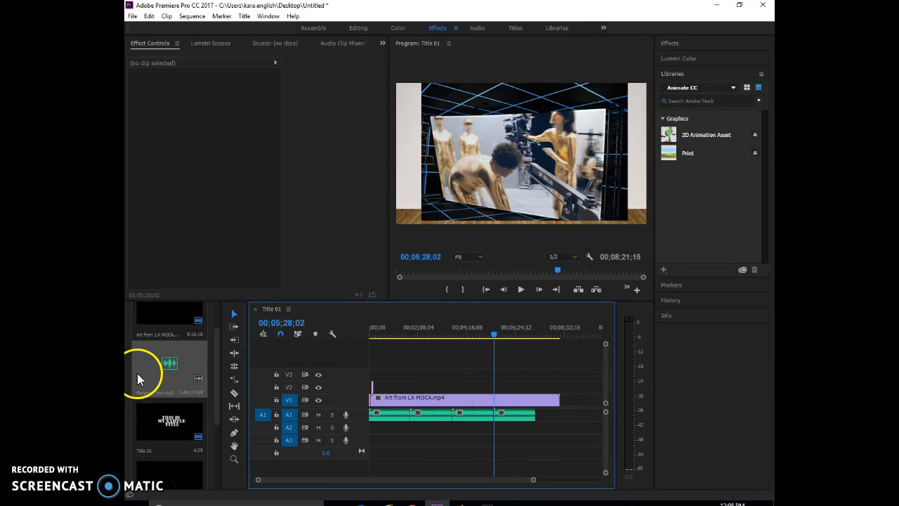
left_click_drag(164, 371, 532, 426)
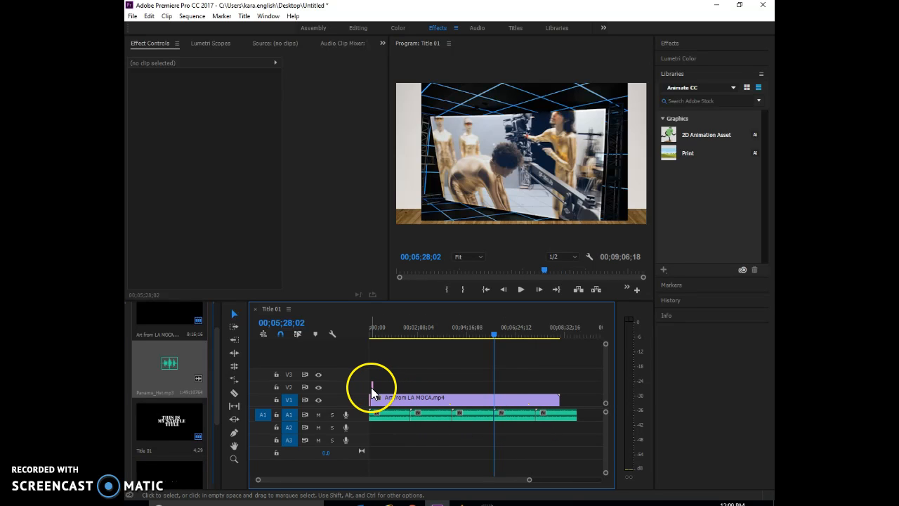
Step: Move the Title 02 clip on V2 to the end of the video and put a copy of it near the end of the music
left_click_drag(371, 387, 462, 388)
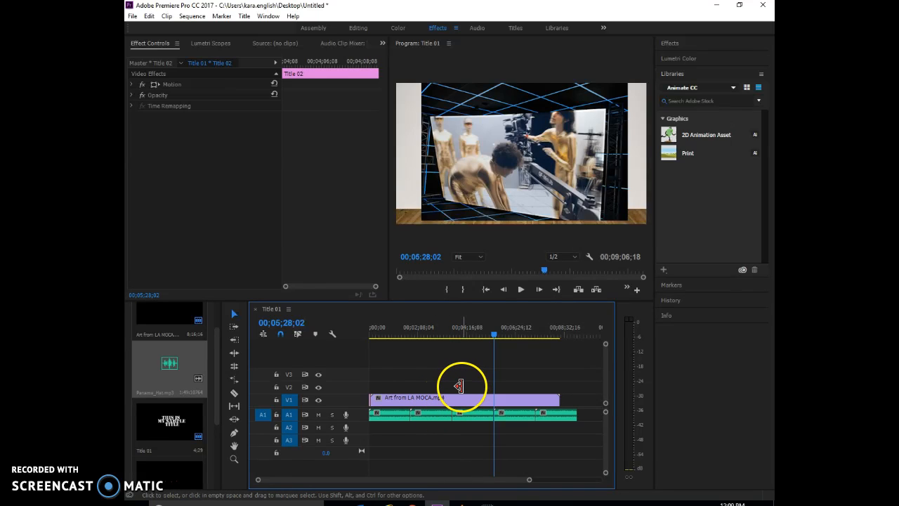
left_click_drag(463, 386, 562, 387)
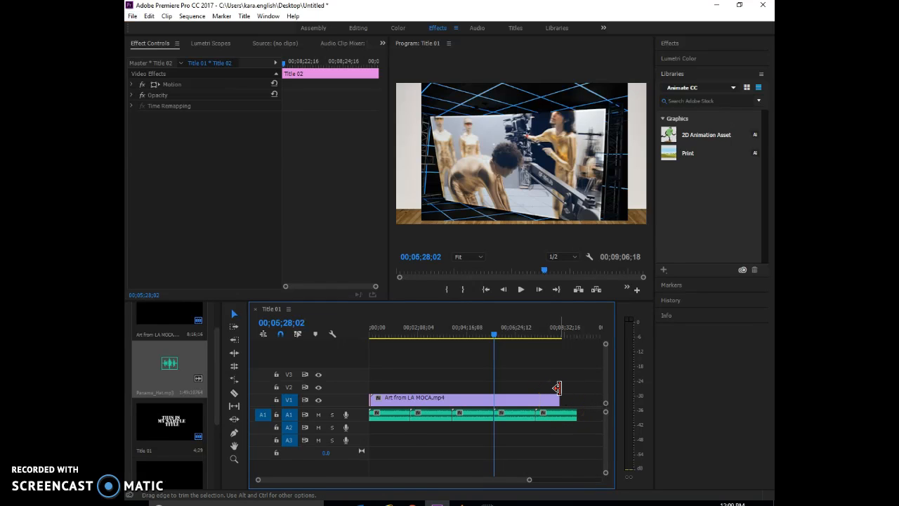
mouse_move(561, 390)
left_mouse_down()
mouse_move(575, 402)
mouse_move(576, 389)
mouse_move(563, 388)
mouse_move(576, 392)
left_mouse_up()
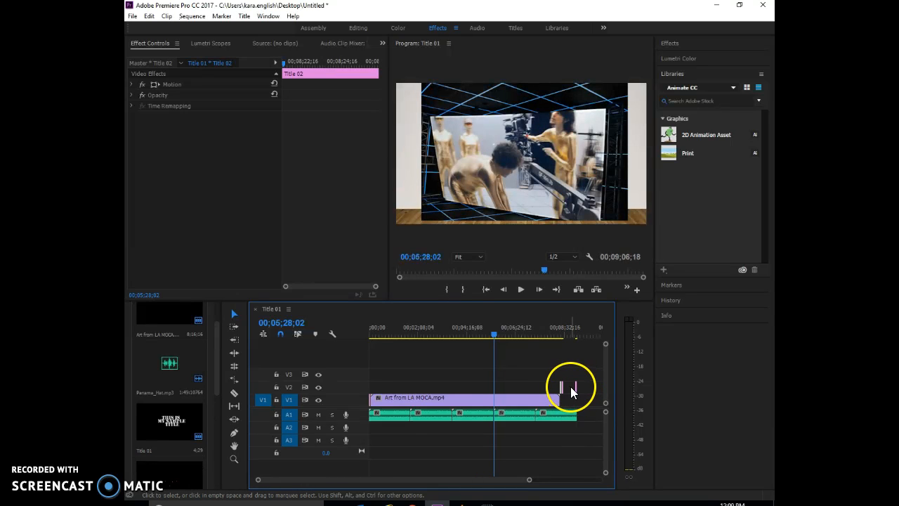
Step: Shift the original Title 02 clip on V2 slightly later, toward its copy near the end of the music
right_click(576, 391)
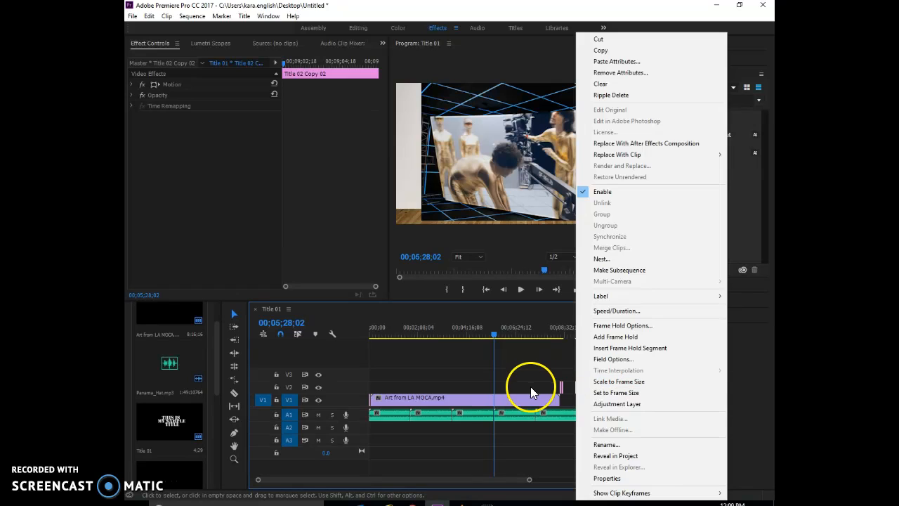
left_click(558, 389)
left_click_drag(562, 395, 570, 396)
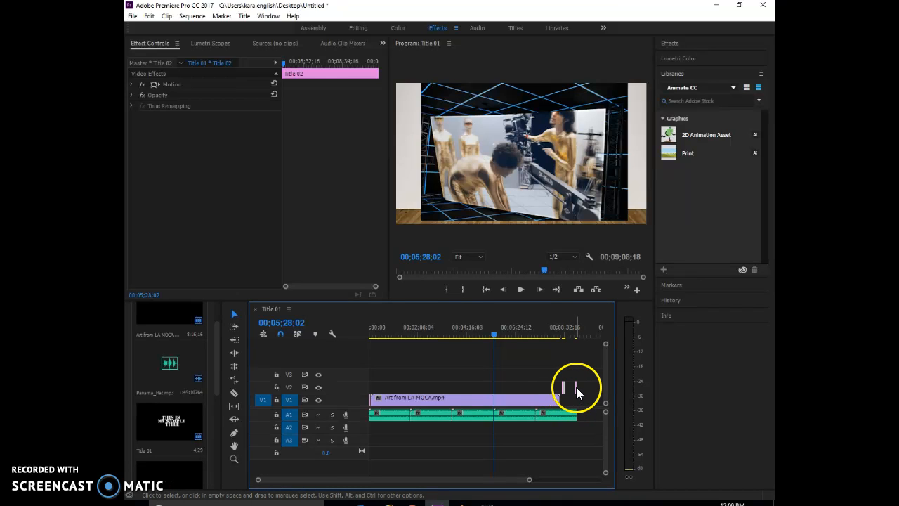
Step: Cut the Title 02 copy near the end of the music from V2 and select the original Title 02 clip
right_click(577, 387)
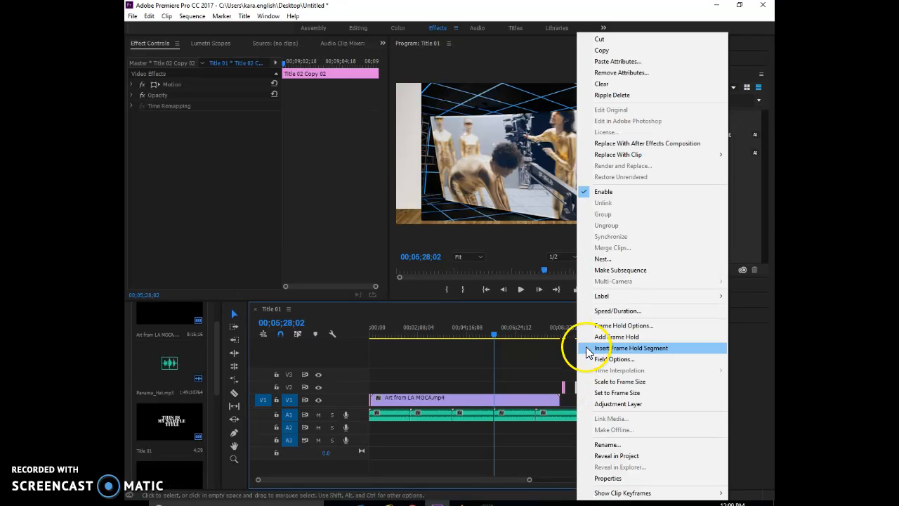
left_click(601, 40)
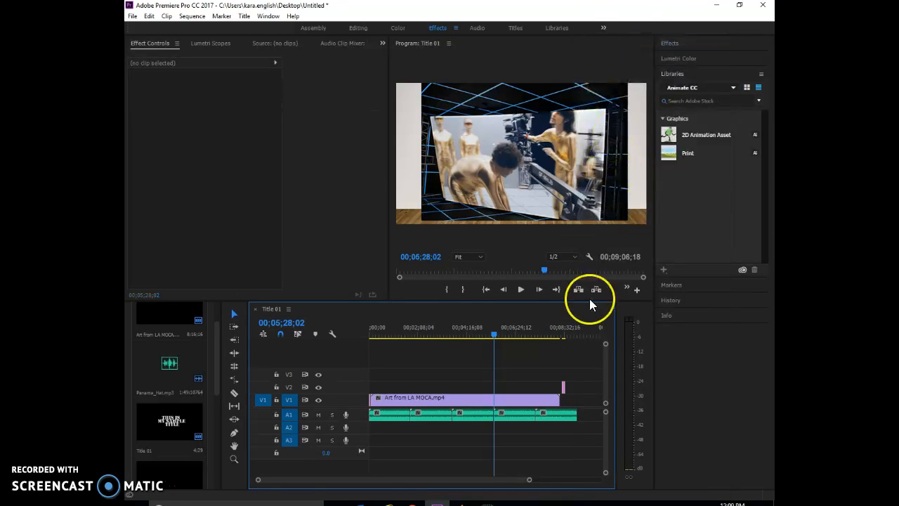
left_click(564, 385)
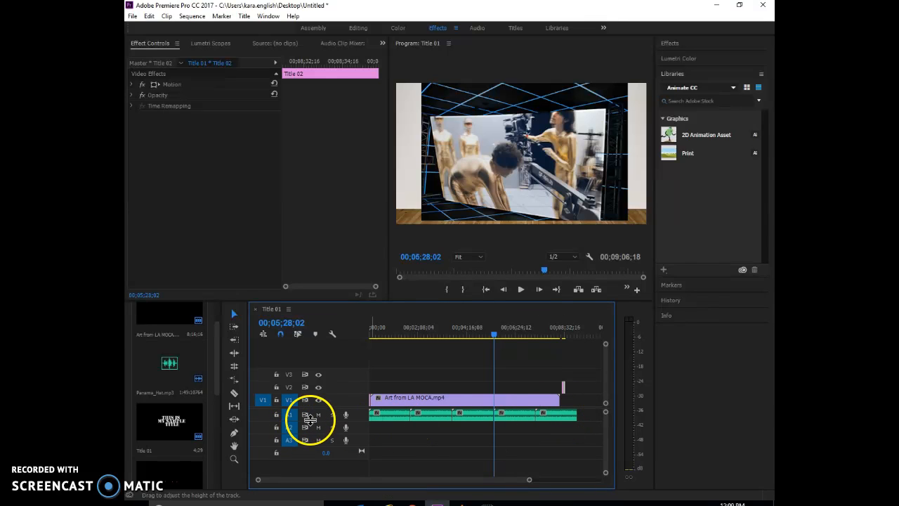
Step: Split the last Panama_Hat.mp3 clip on A1 at the end of the Title 02 clip and cut the leftover piece
left_click(235, 392)
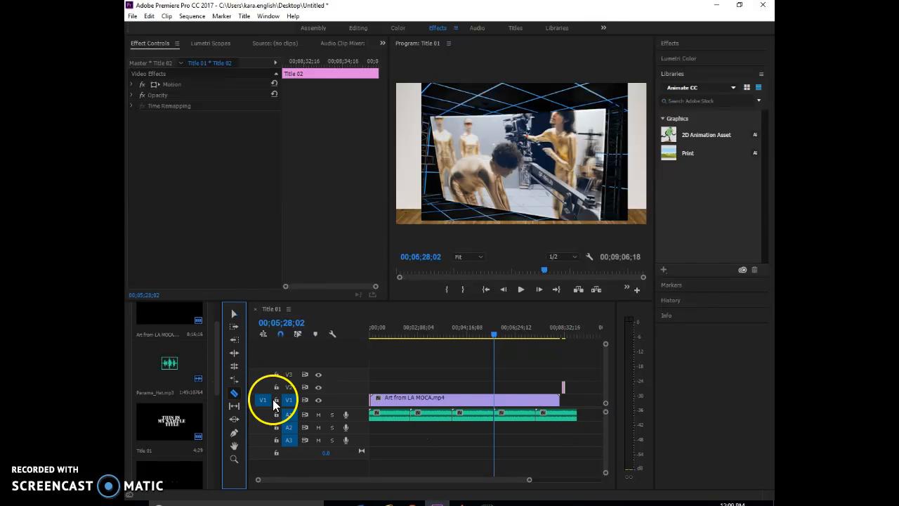
left_click(569, 414)
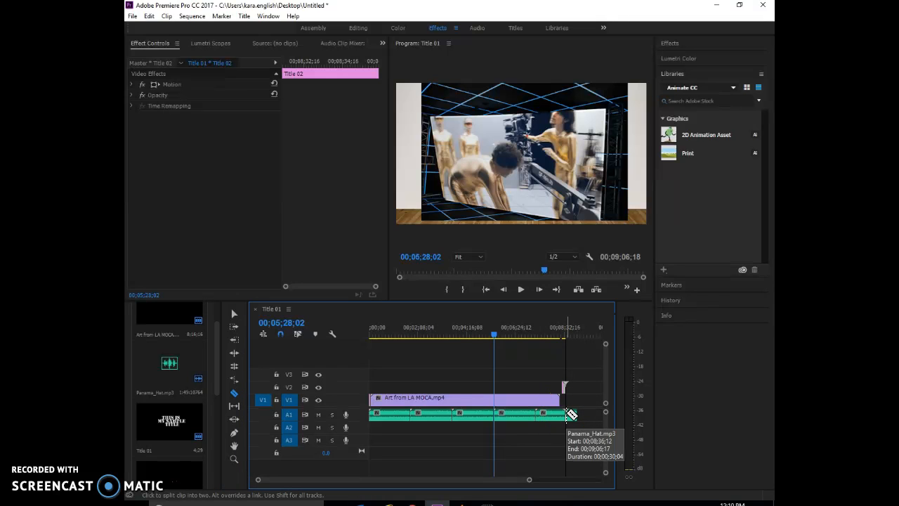
left_click(224, 321)
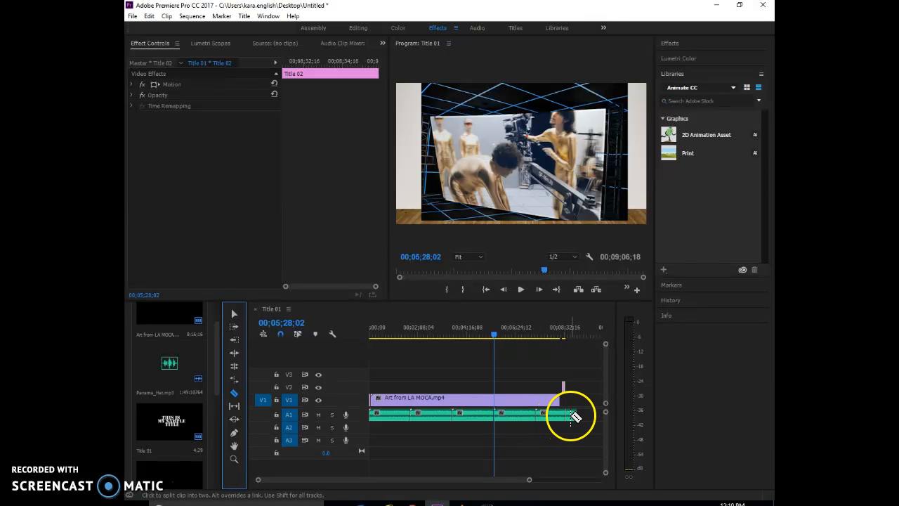
left_click(234, 314)
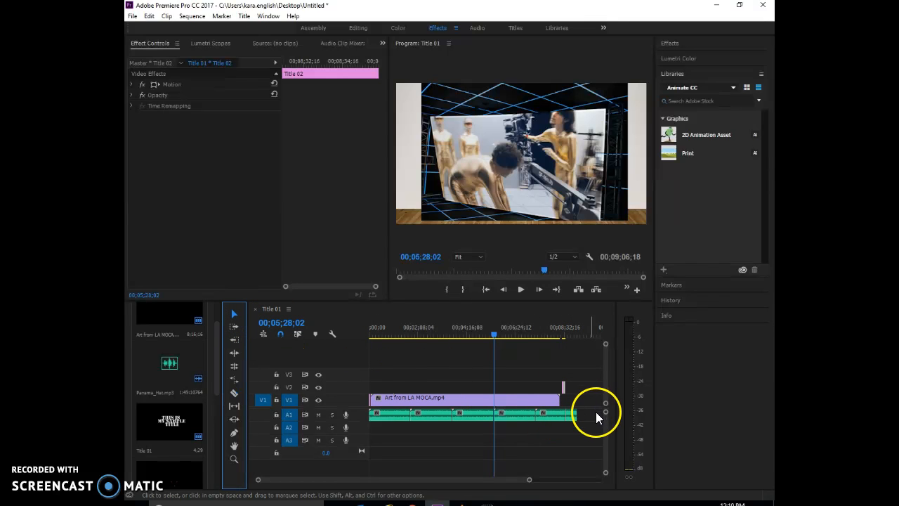
left_click(572, 416)
right_click(572, 417)
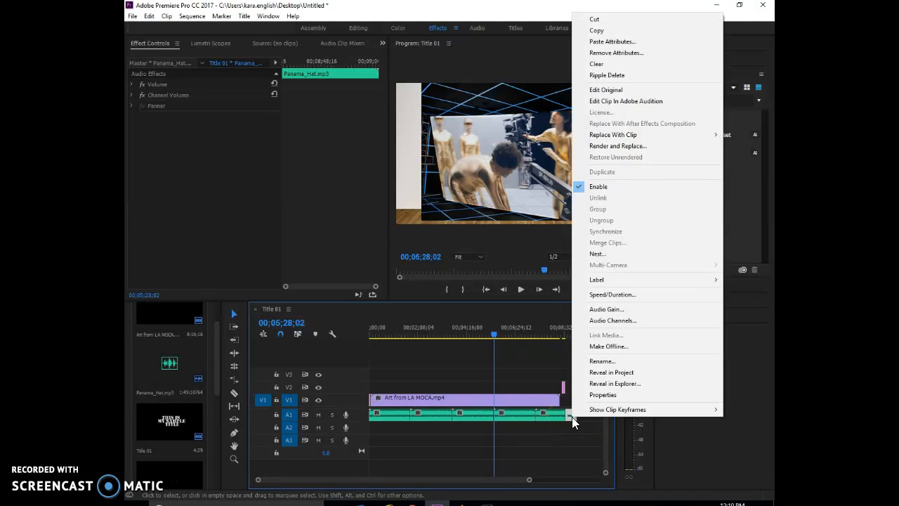
left_click(589, 19)
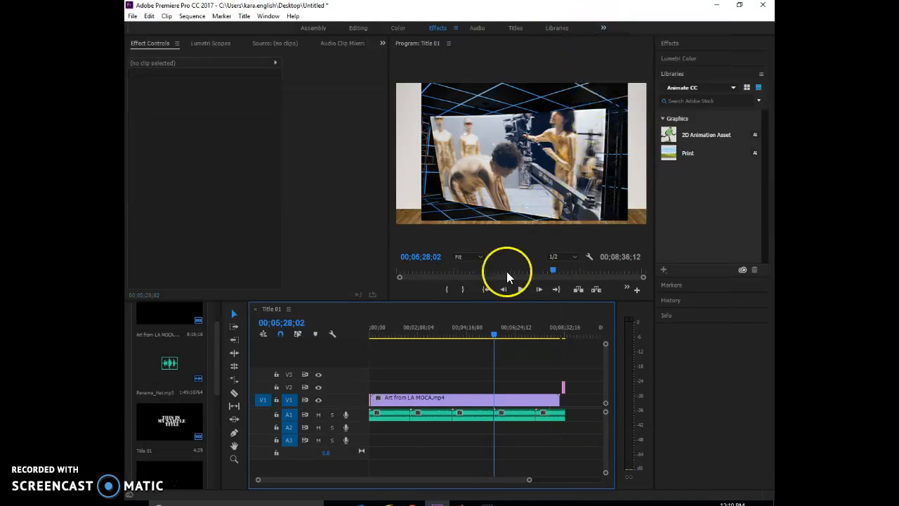
Step: Preview the opening title from the start of the sequence and save the project
left_click_drag(494, 331, 336, 332)
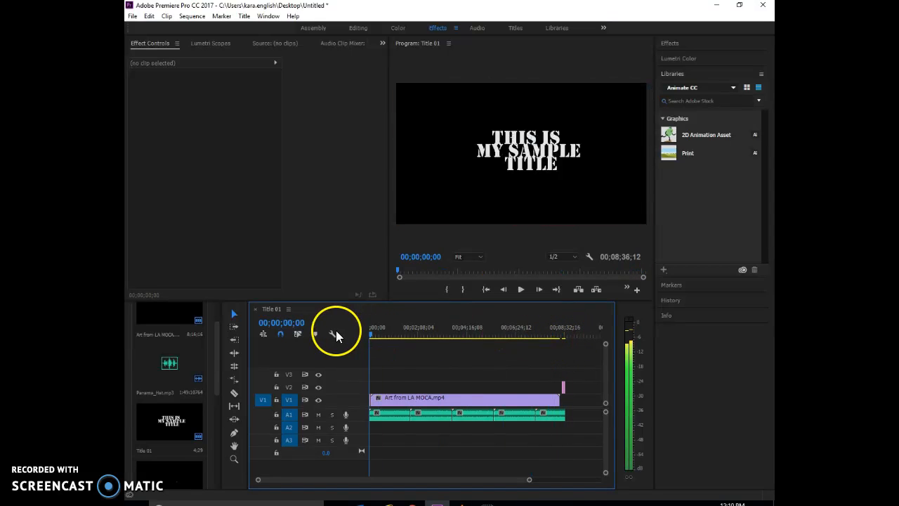
left_click(520, 289)
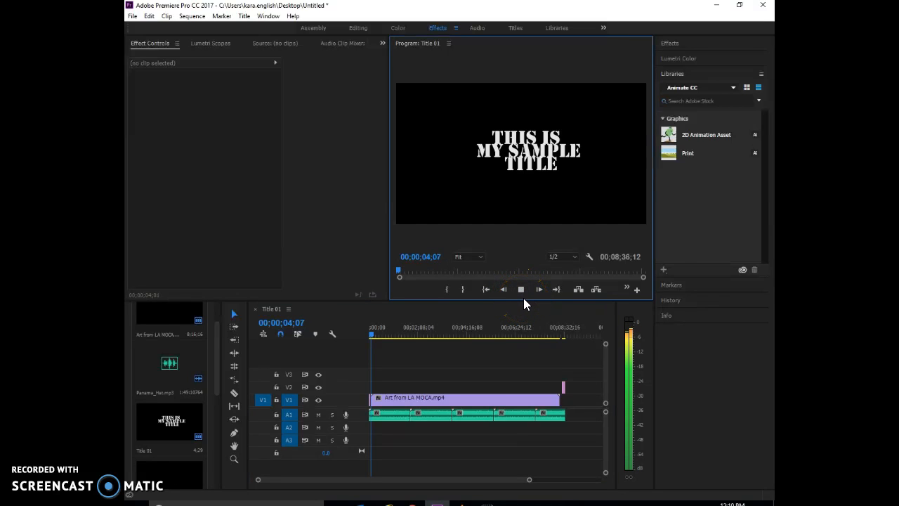
left_click(525, 285)
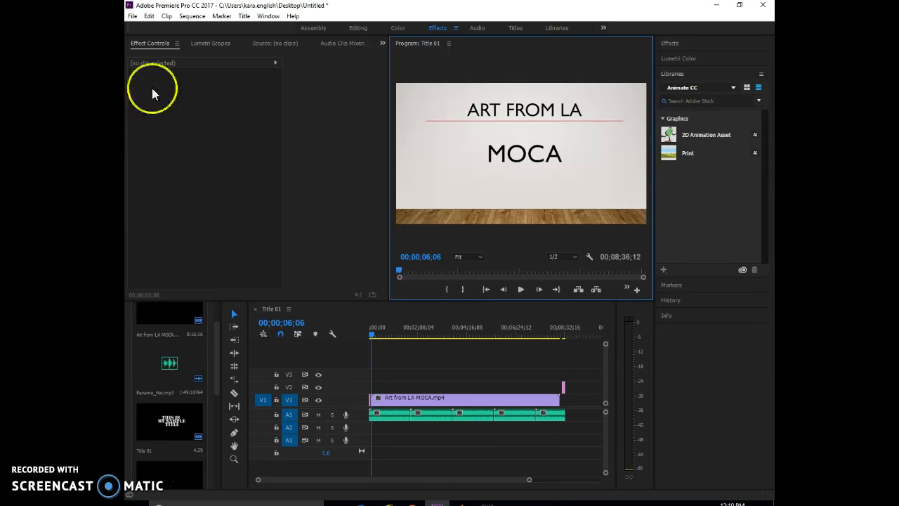
left_click(132, 16)
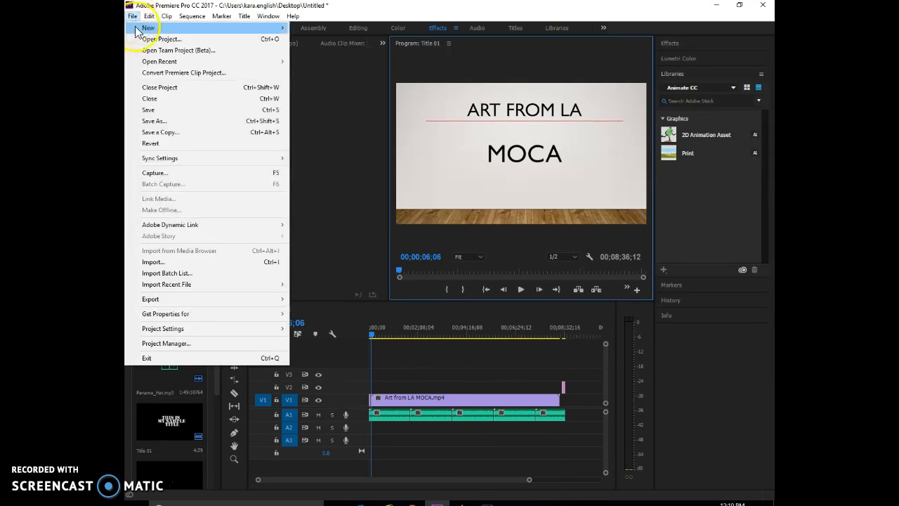
left_click(149, 110)
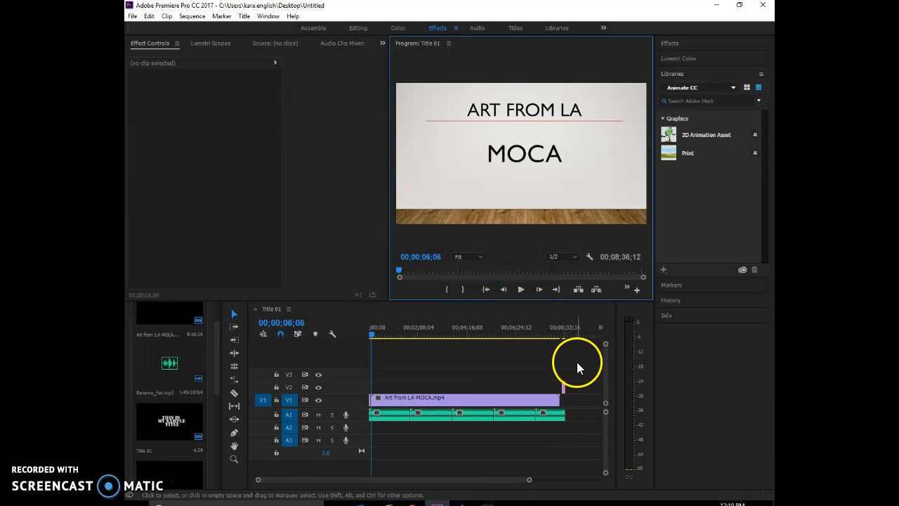
Step: Scrub through the sequence from its start to the last frame to check the titles, video and music
left_click_drag(373, 332, 367, 332)
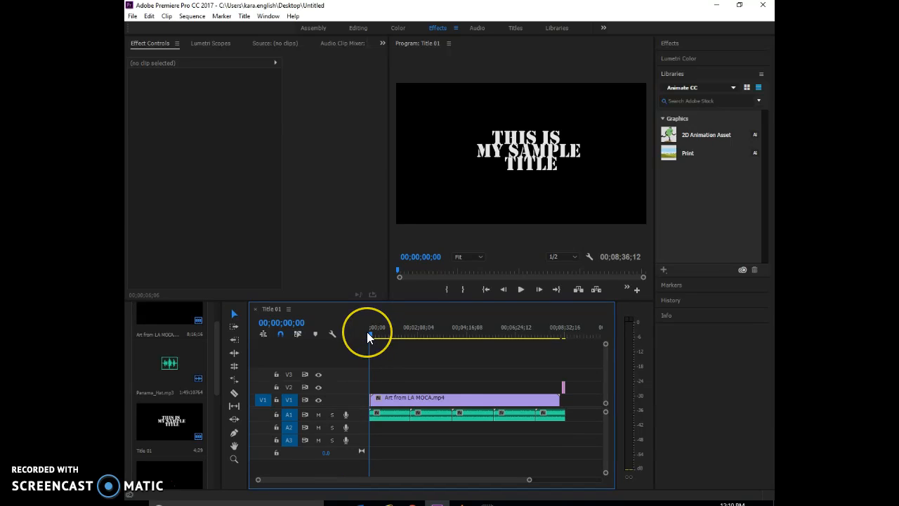
left_click(372, 342)
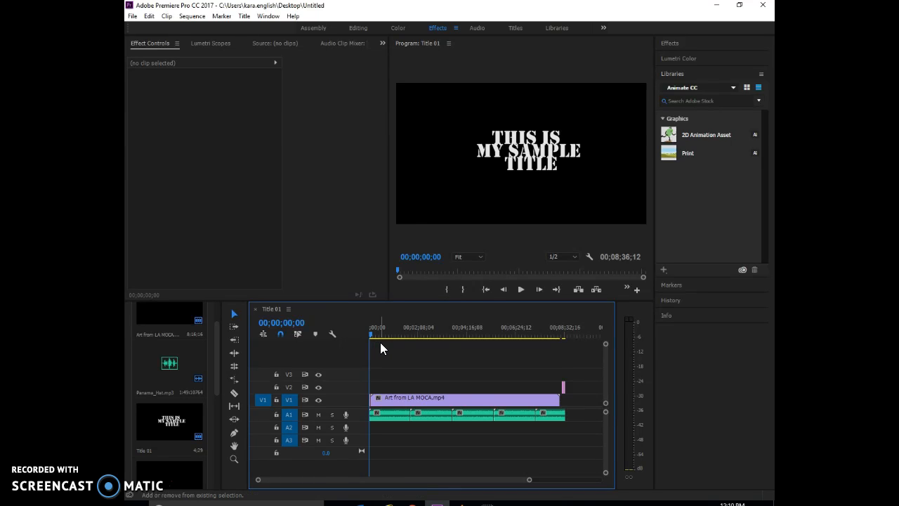
left_click_drag(369, 338, 569, 351)
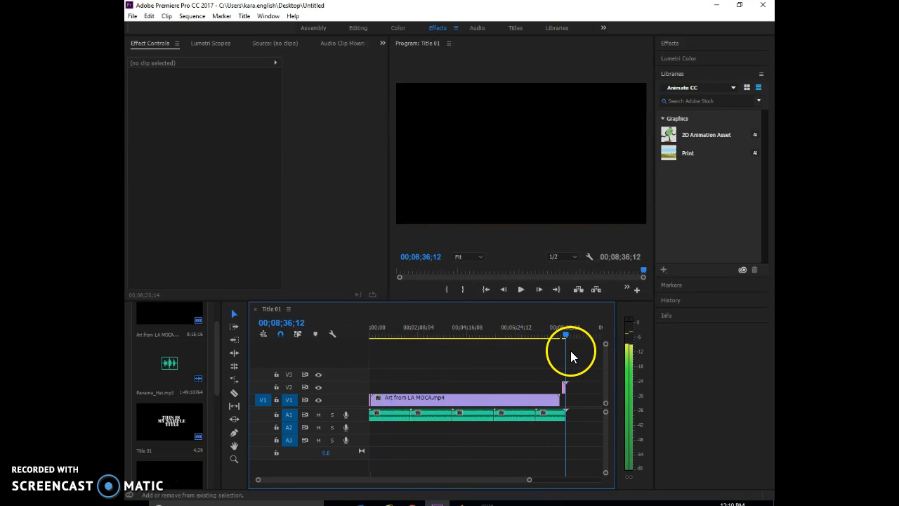
key("Left")
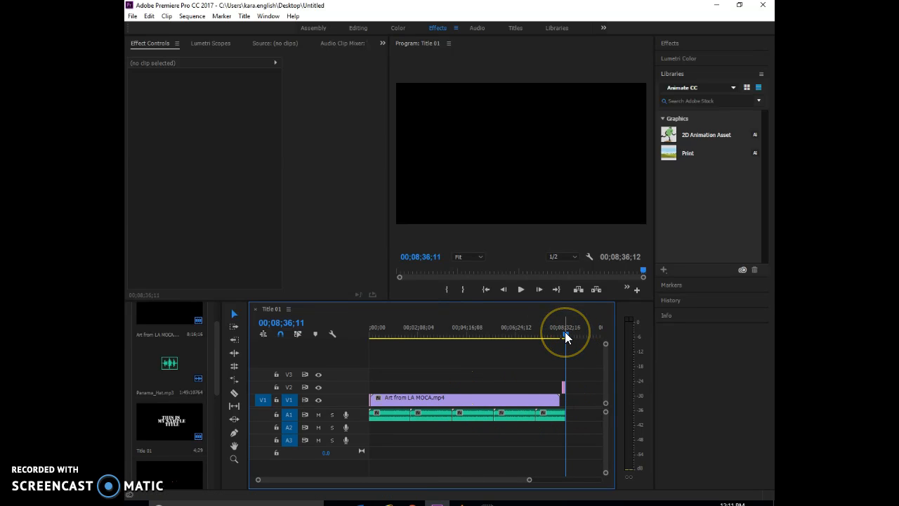
Step: Move the Title 01 clip from the start of V1 to the end of the video and select the Art from LA MOCA.mp4 clip
left_click_drag(373, 401, 578, 402)
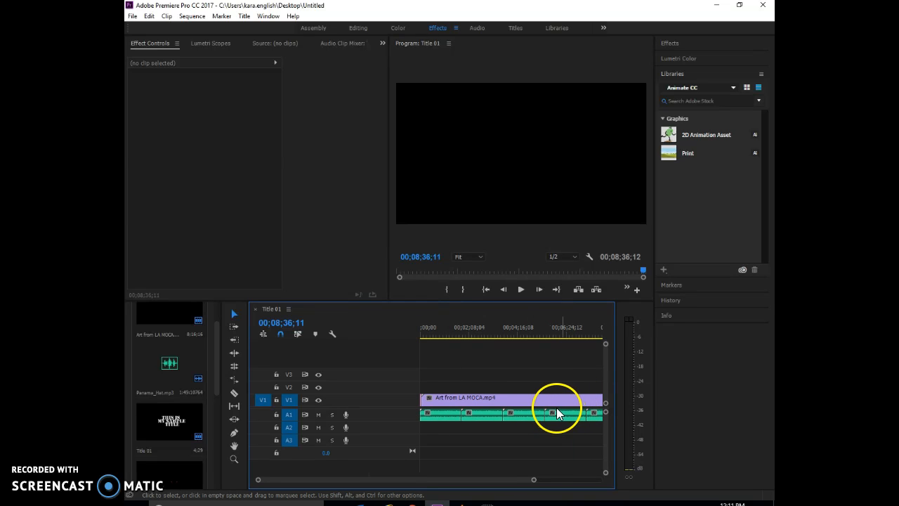
left_click_drag(496, 478, 462, 457)
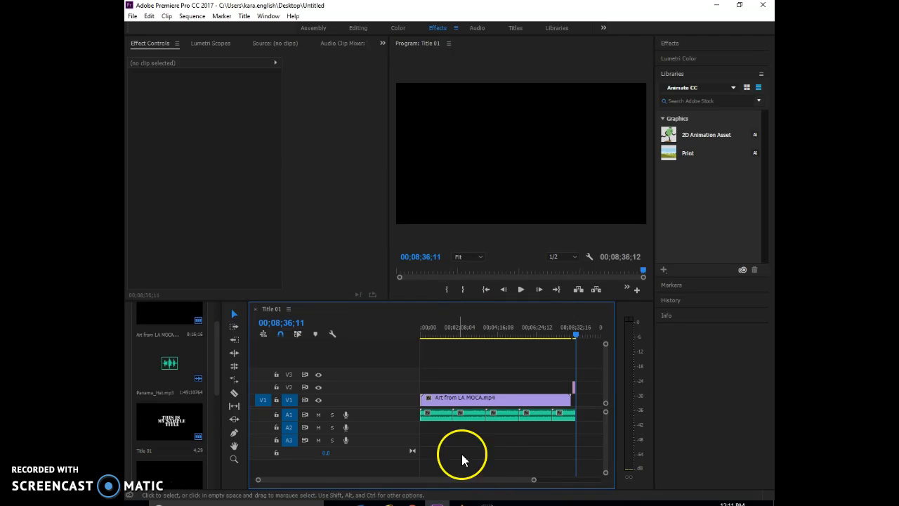
right_click(420, 398)
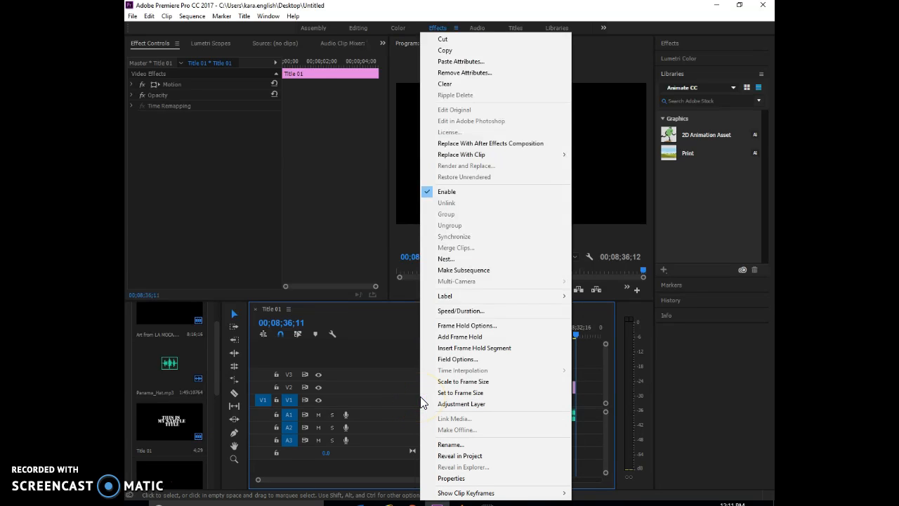
key("Escape")
left_click_drag(422, 395, 576, 405)
right_click(576, 405)
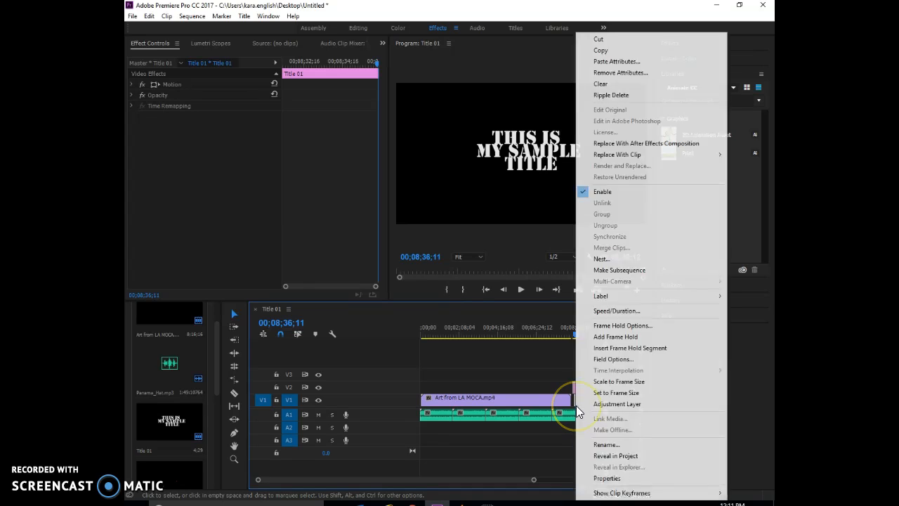
left_click(495, 405)
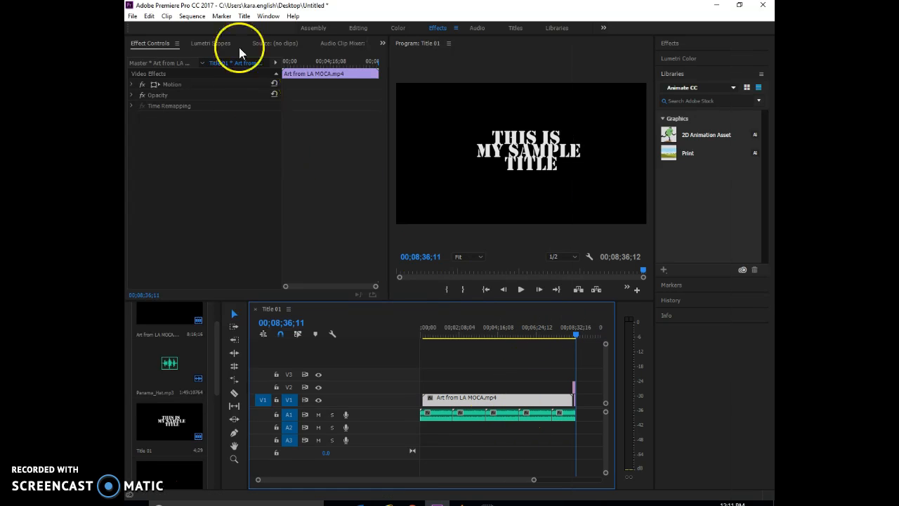
Step: Open the media export settings for the sequence and set the format to DPX
left_click(132, 16)
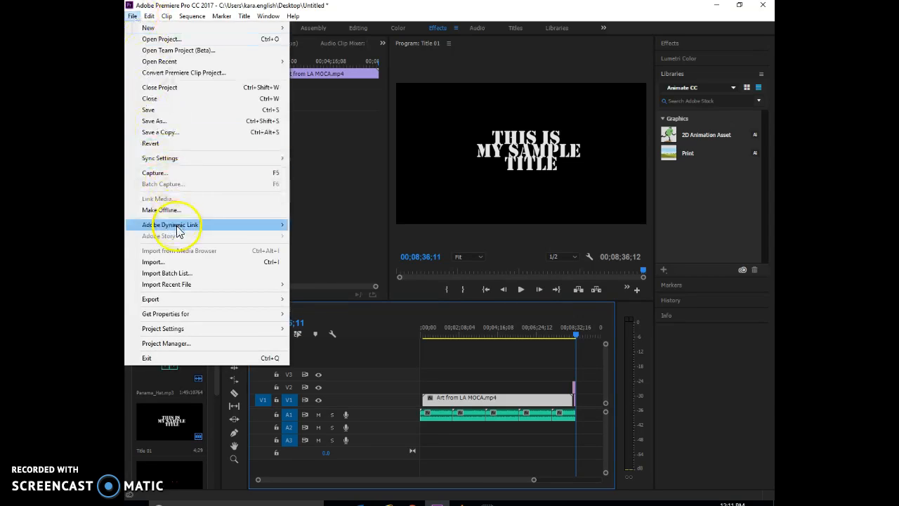
mouse_move(180, 299)
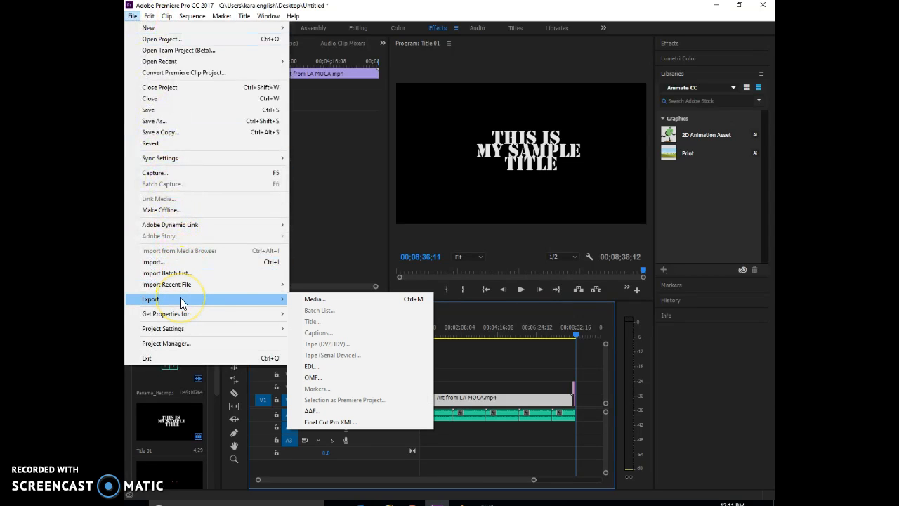
left_click(309, 300)
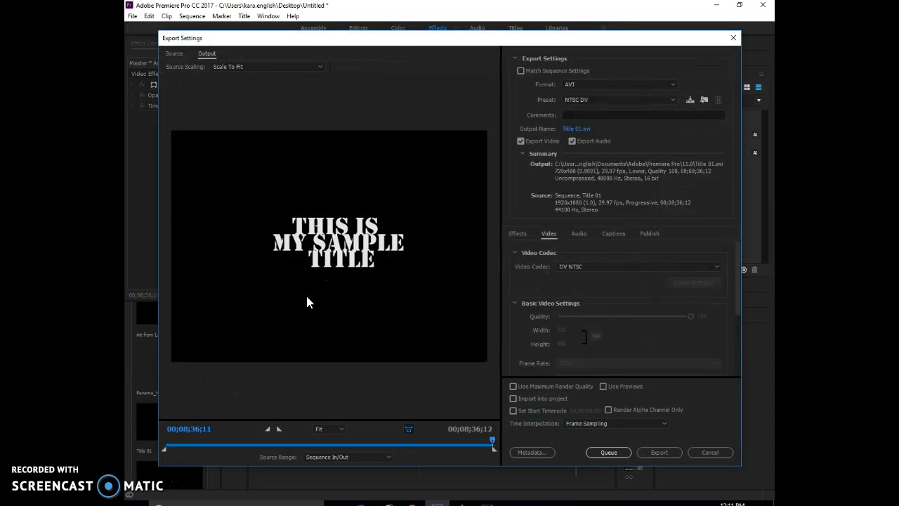
left_click(672, 90)
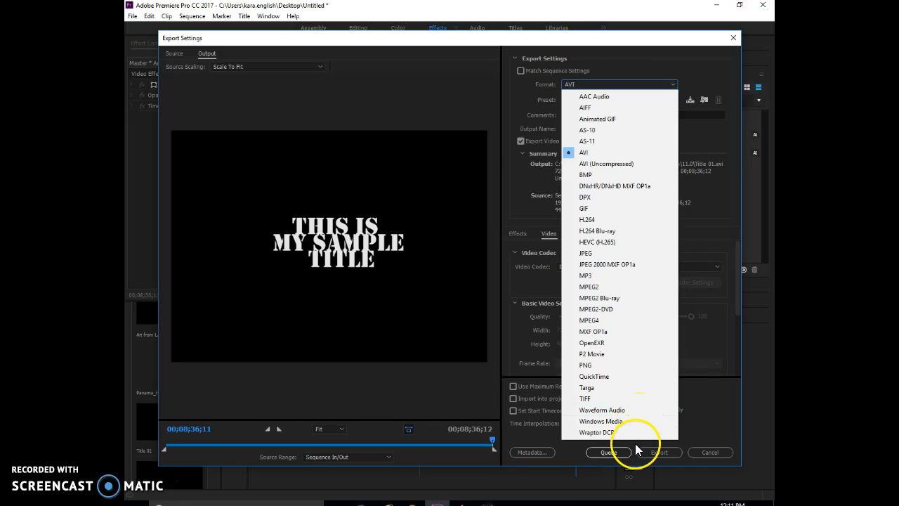
left_click(626, 194)
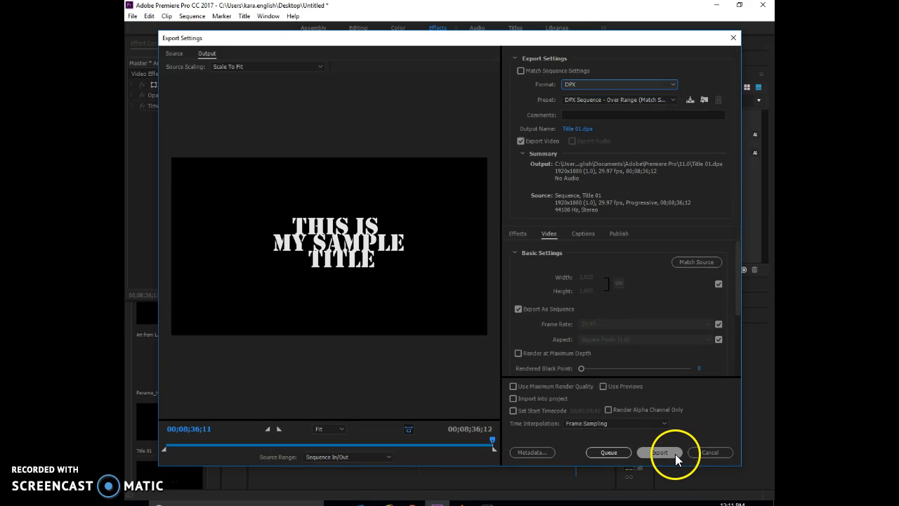
Step: Start the DPX export of the sequence and cancel the encoding
left_click(590, 456)
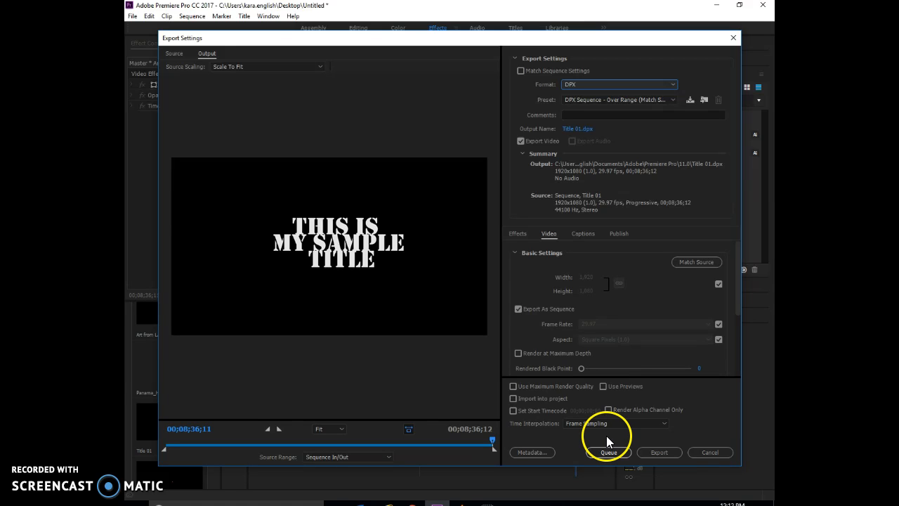
left_click(669, 453)
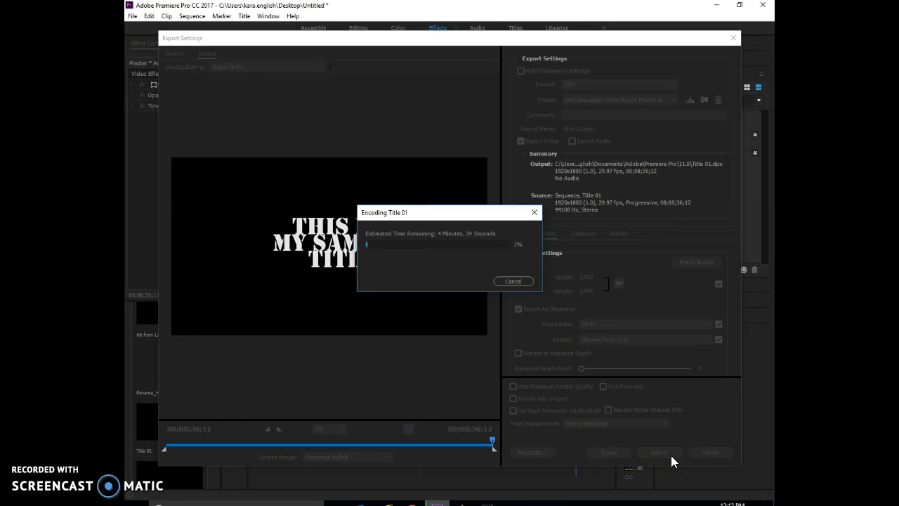
left_click(682, 461)
left_click(519, 279)
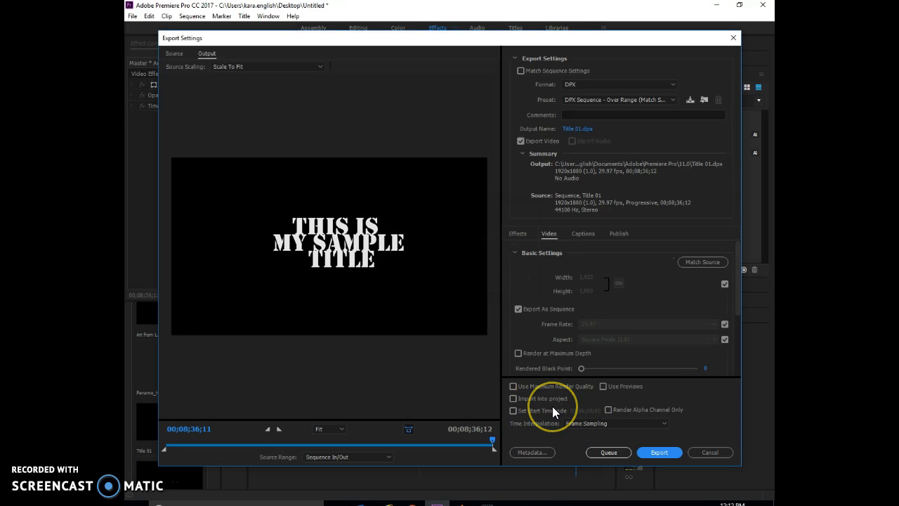